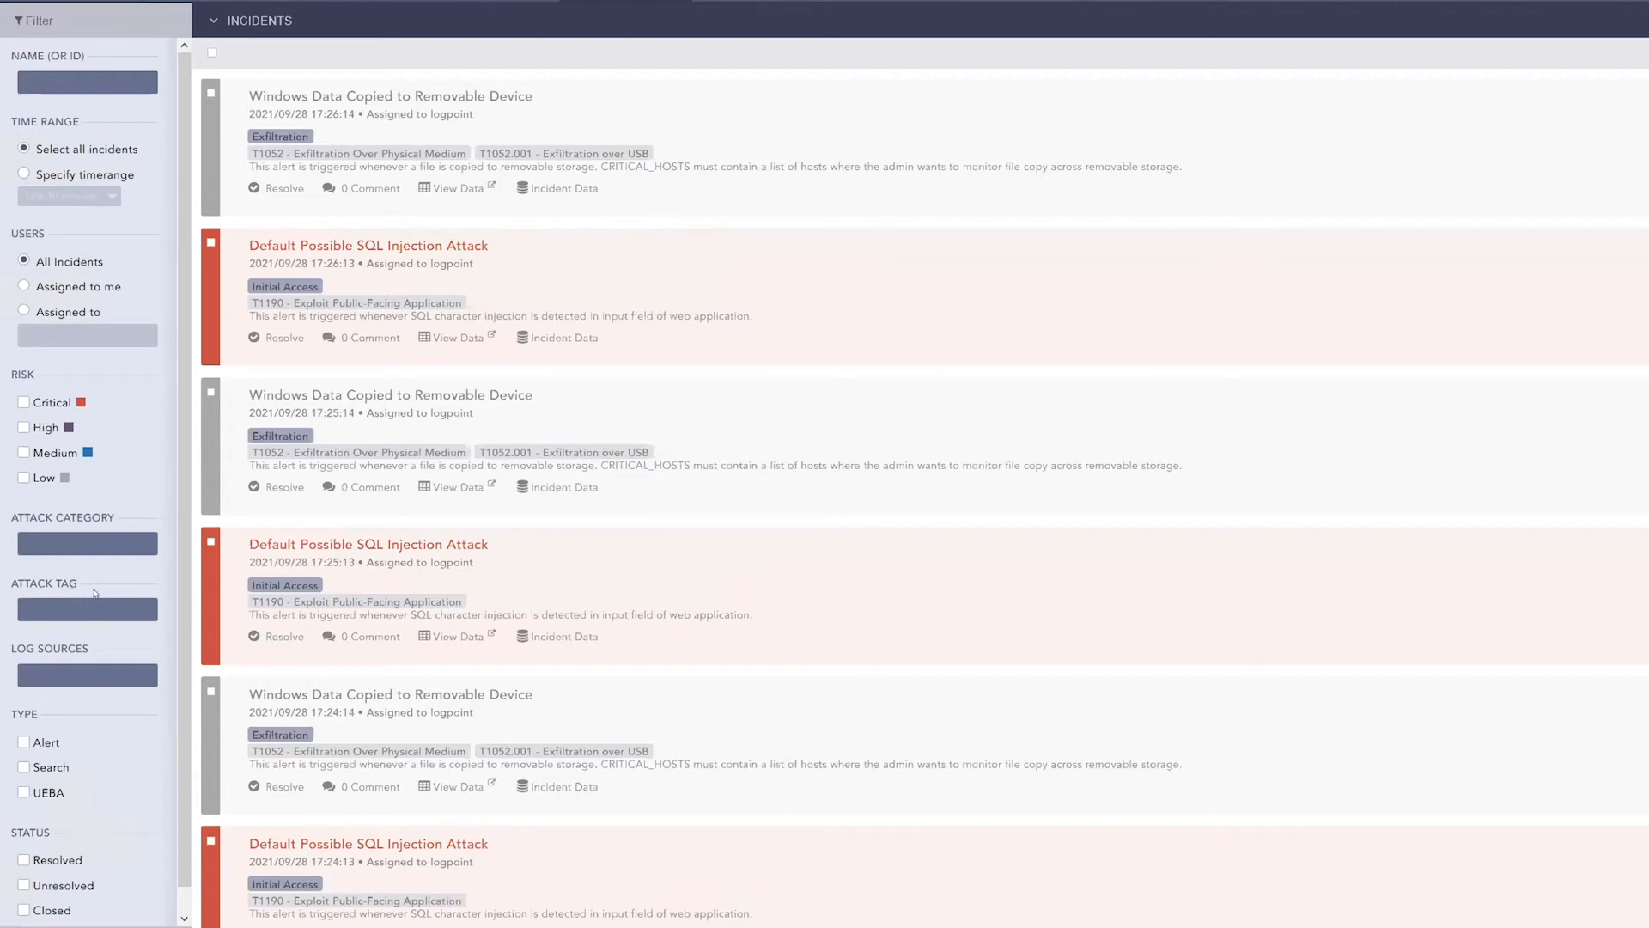
Filter the incidents by the Initial Access attack category and browse the available attack tags.
left_click(98, 540)
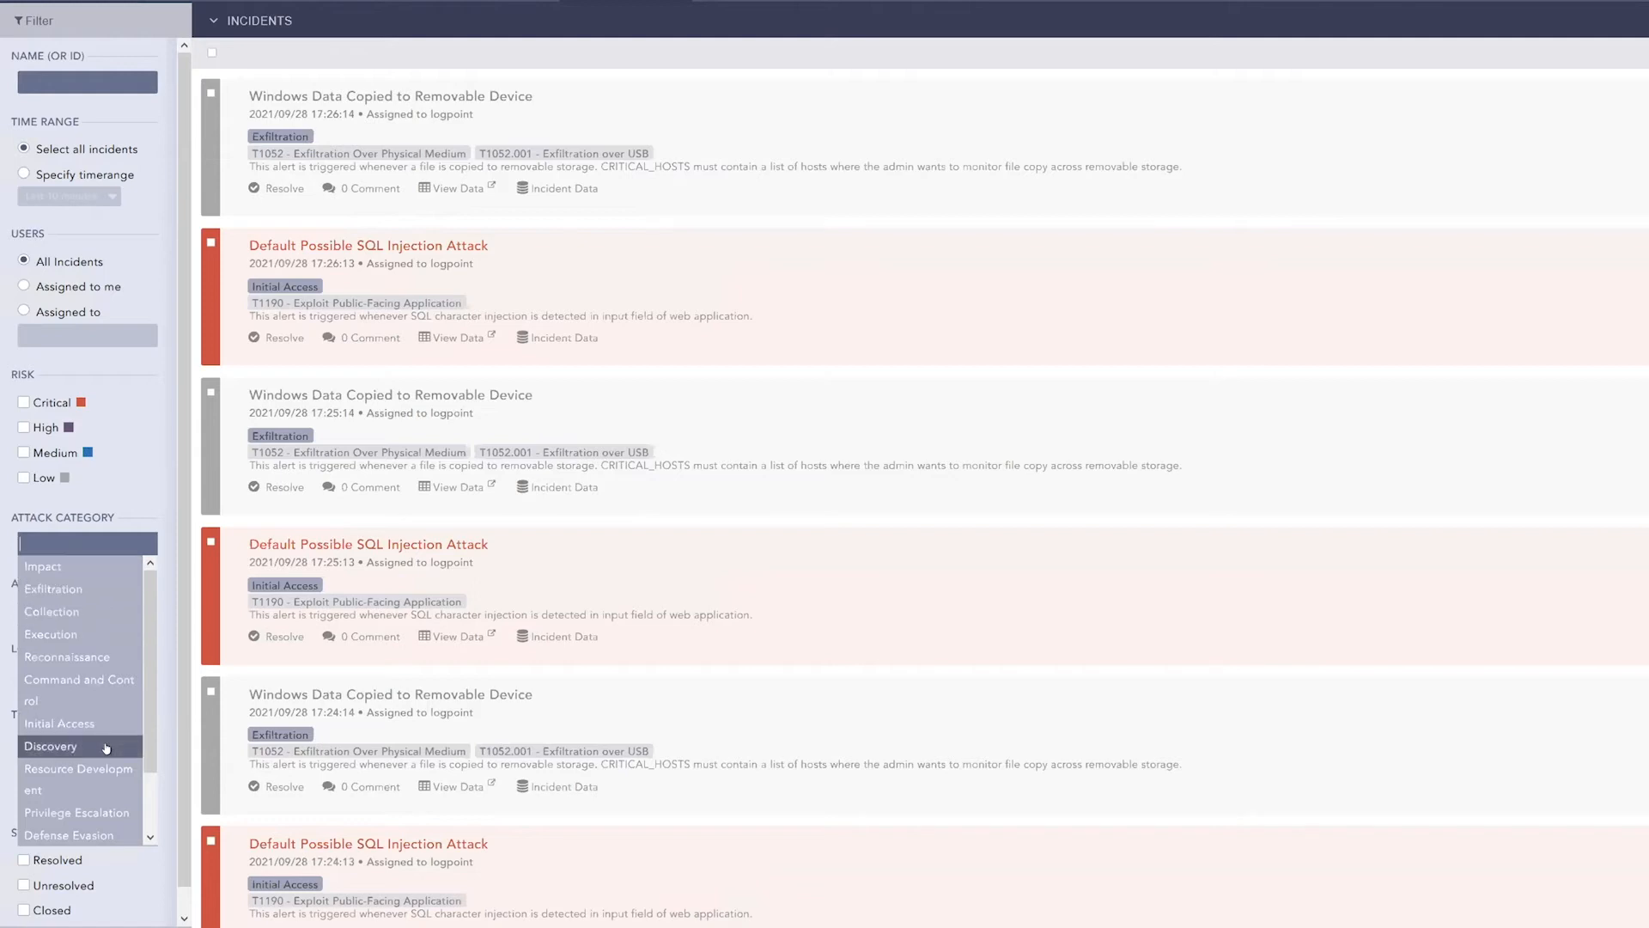
left_click(52, 729)
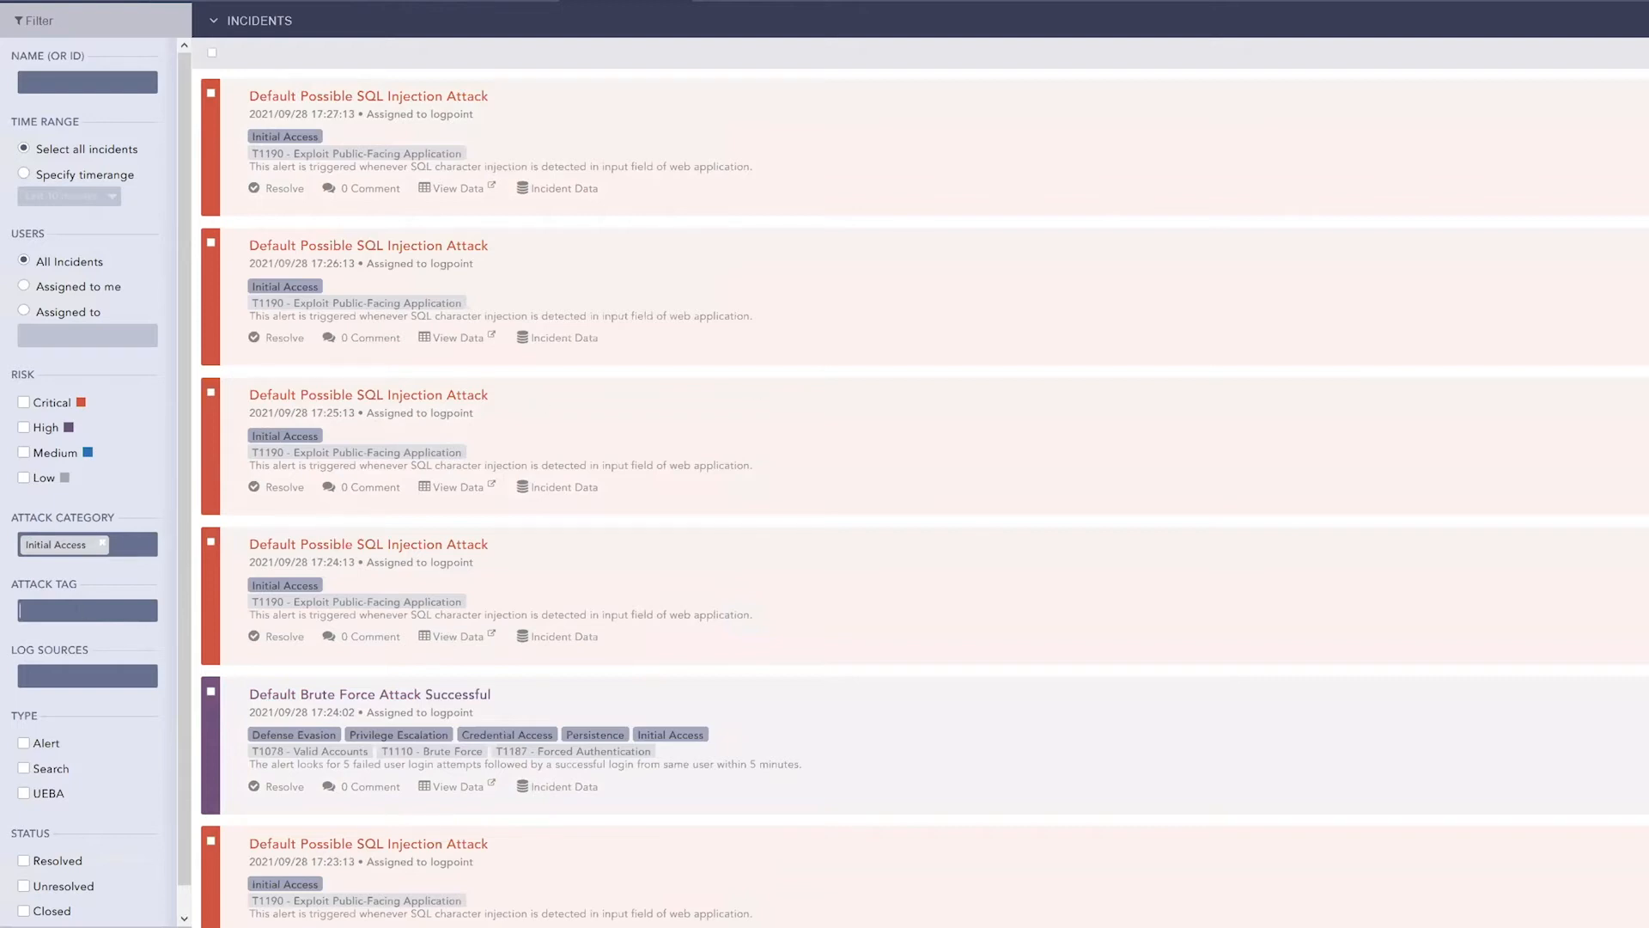
left_click(75, 608)
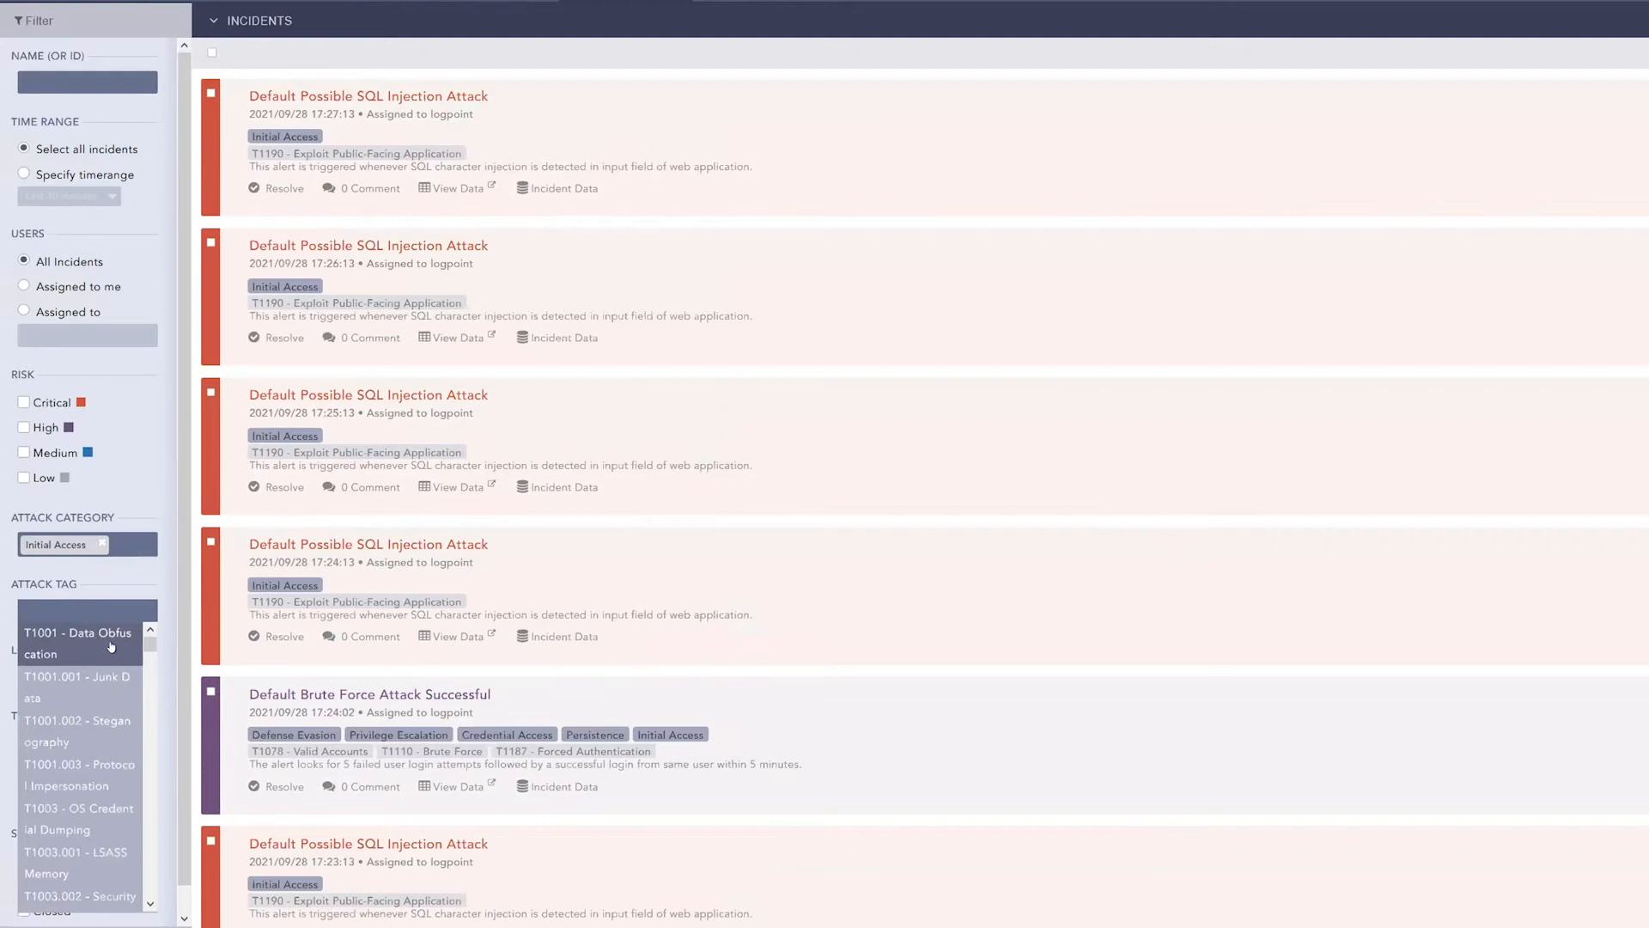
left_click_drag(146, 653, 160, 822)
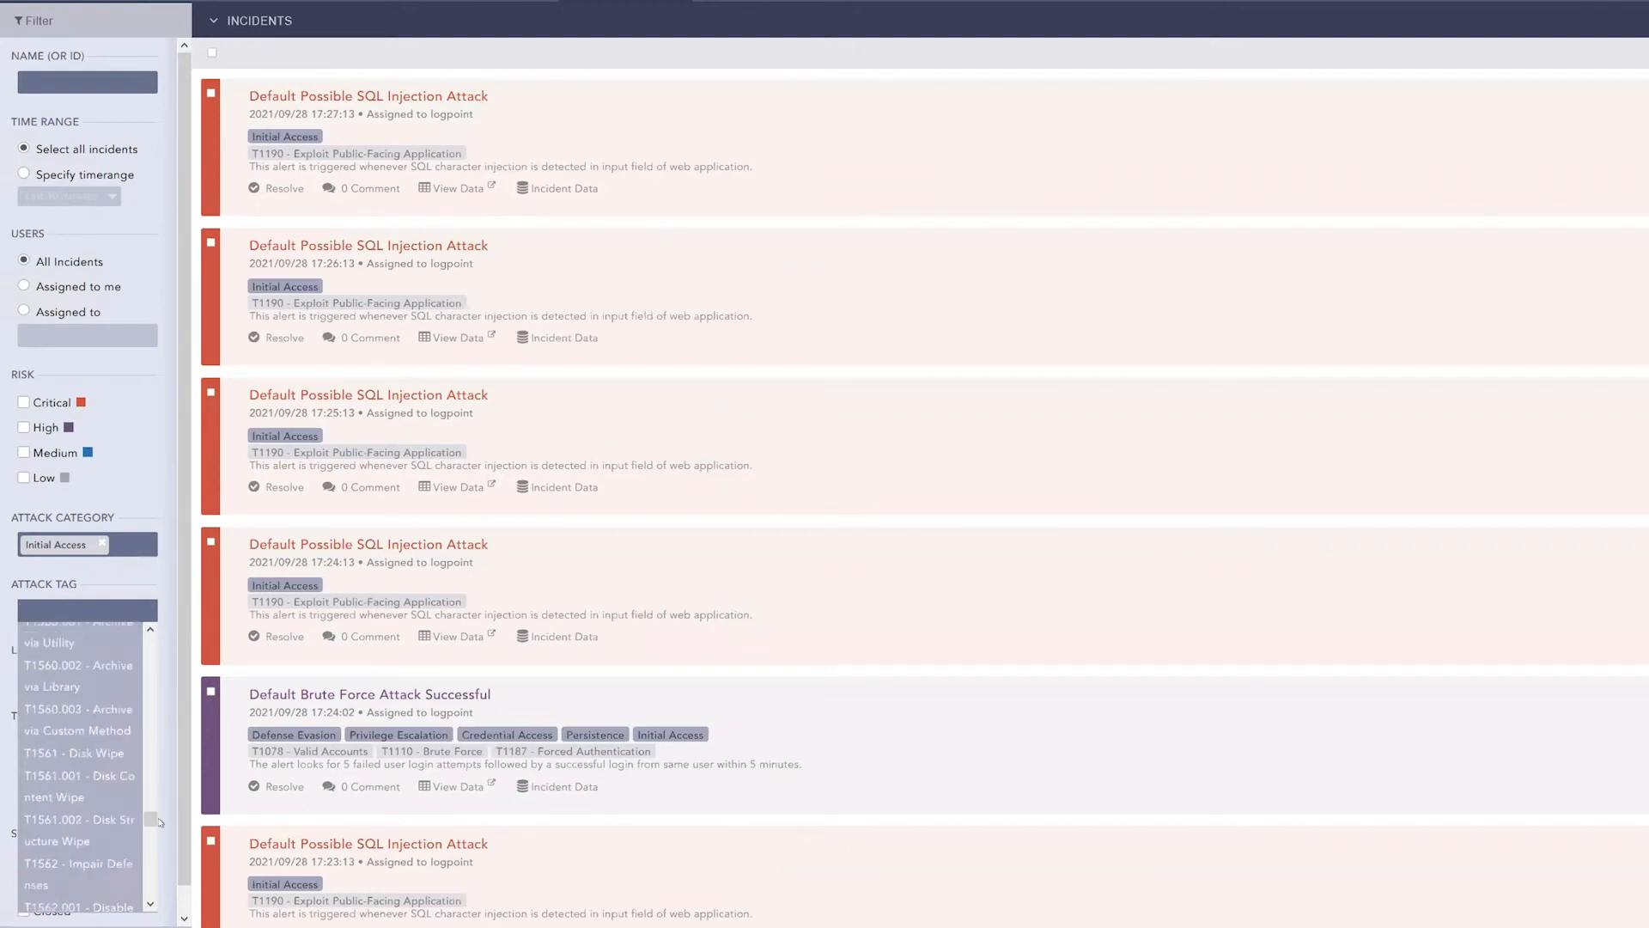
Clear the attack category filter, browse the available log sources and choose Windows for the incidents.
left_click(132, 585)
left_click(104, 540)
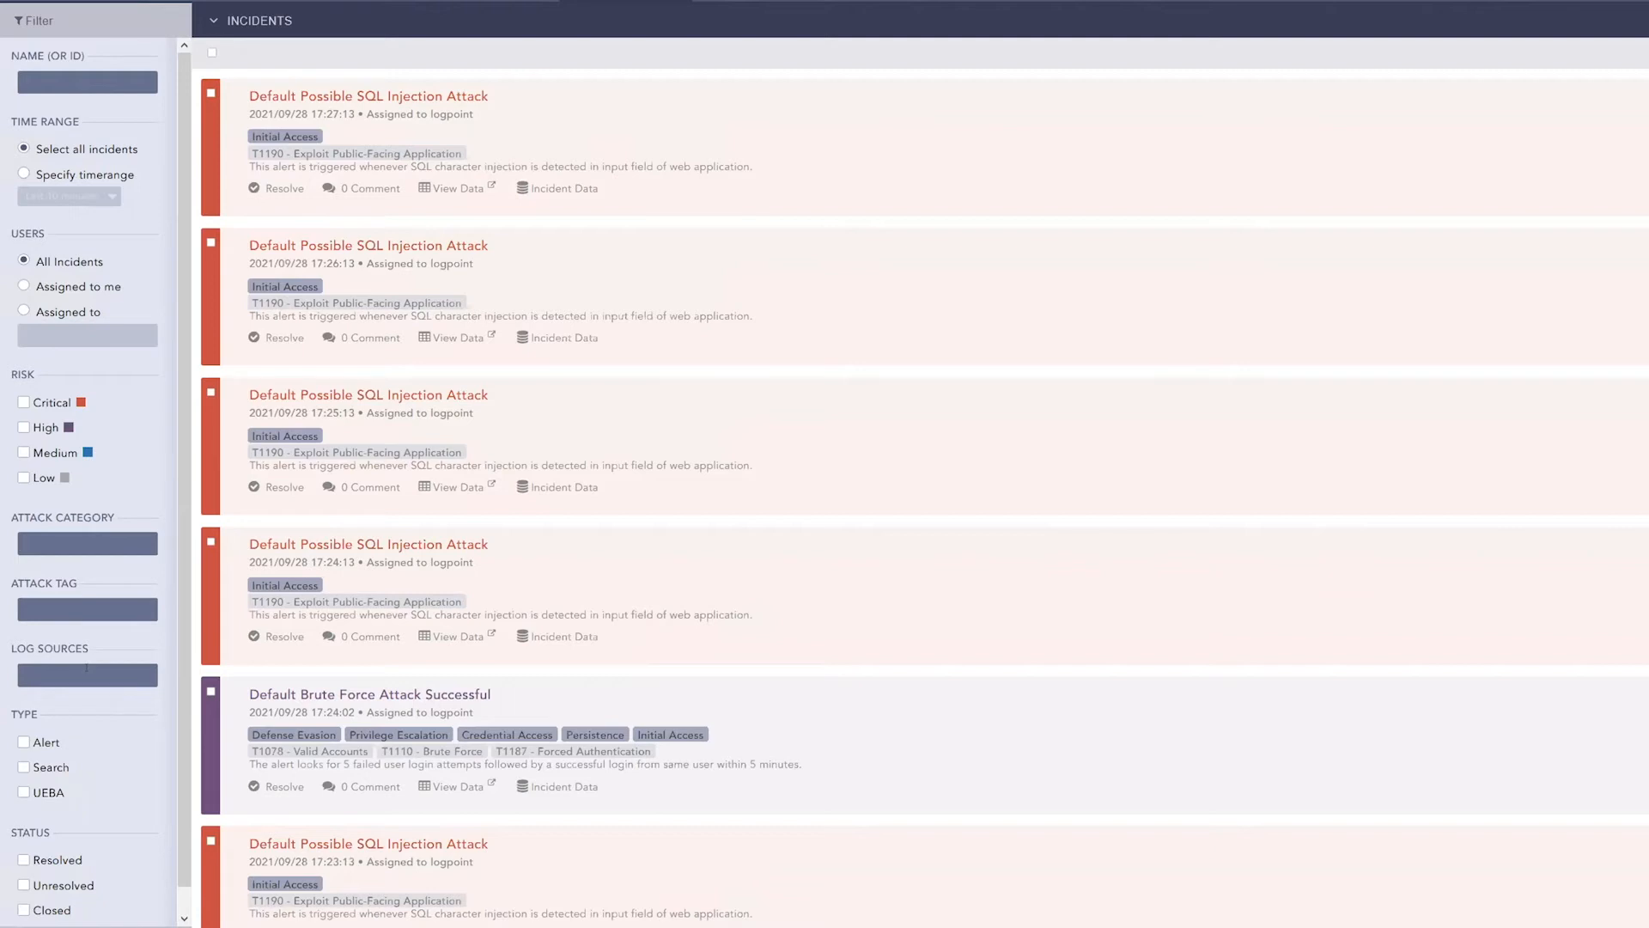
left_click(74, 672)
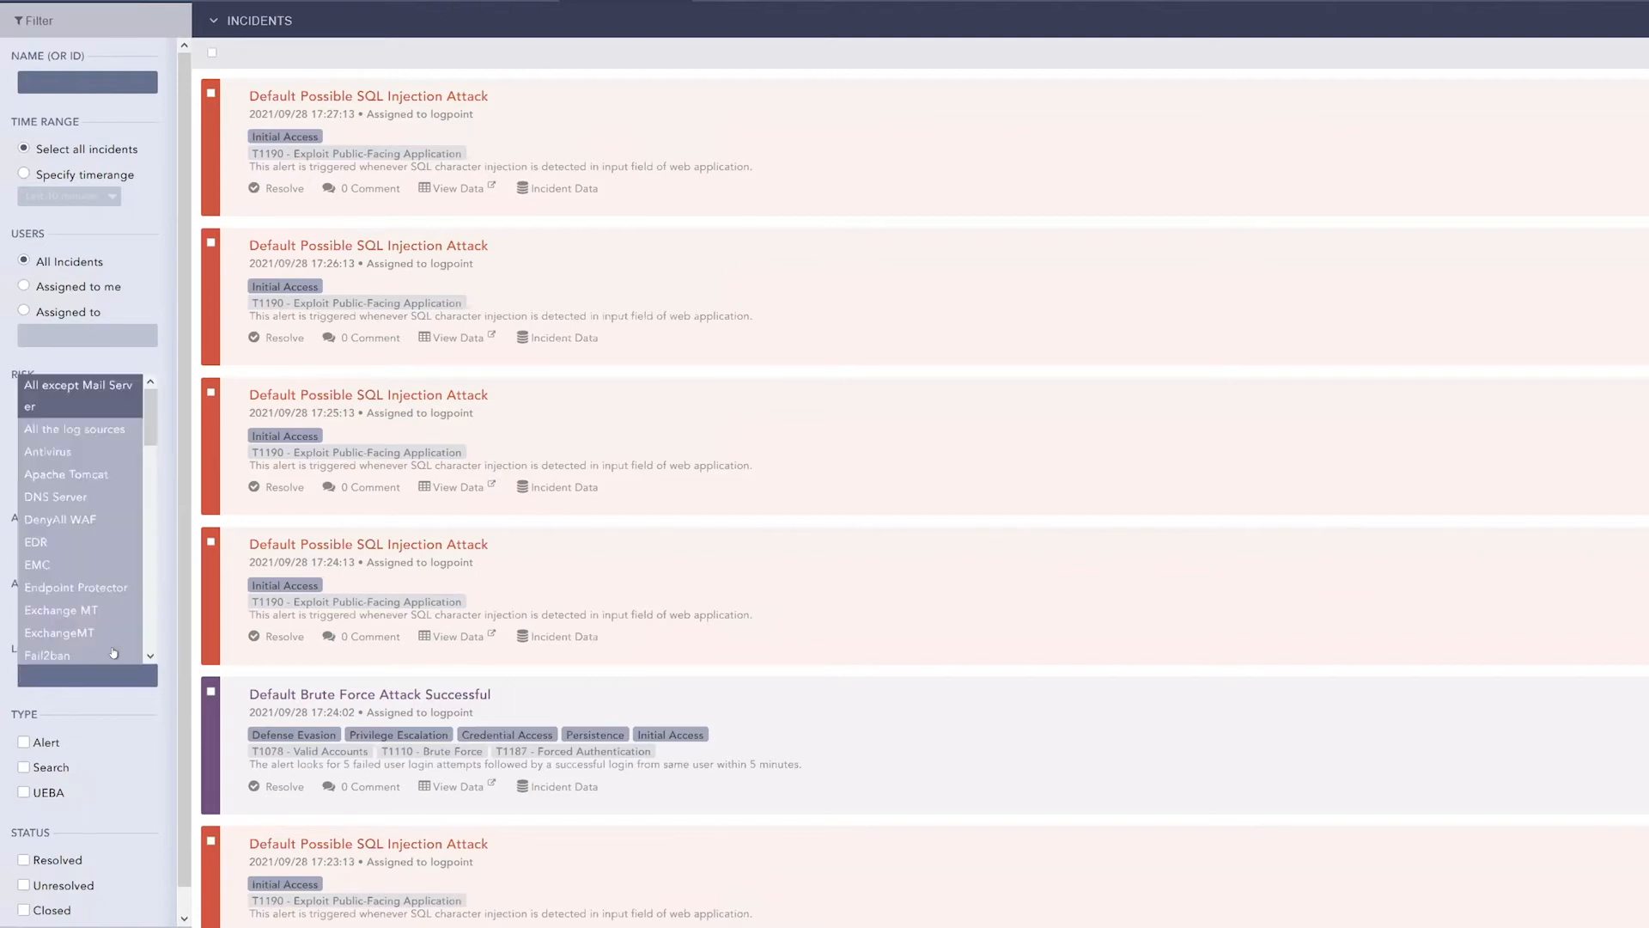
left_click_drag(150, 419, 172, 659)
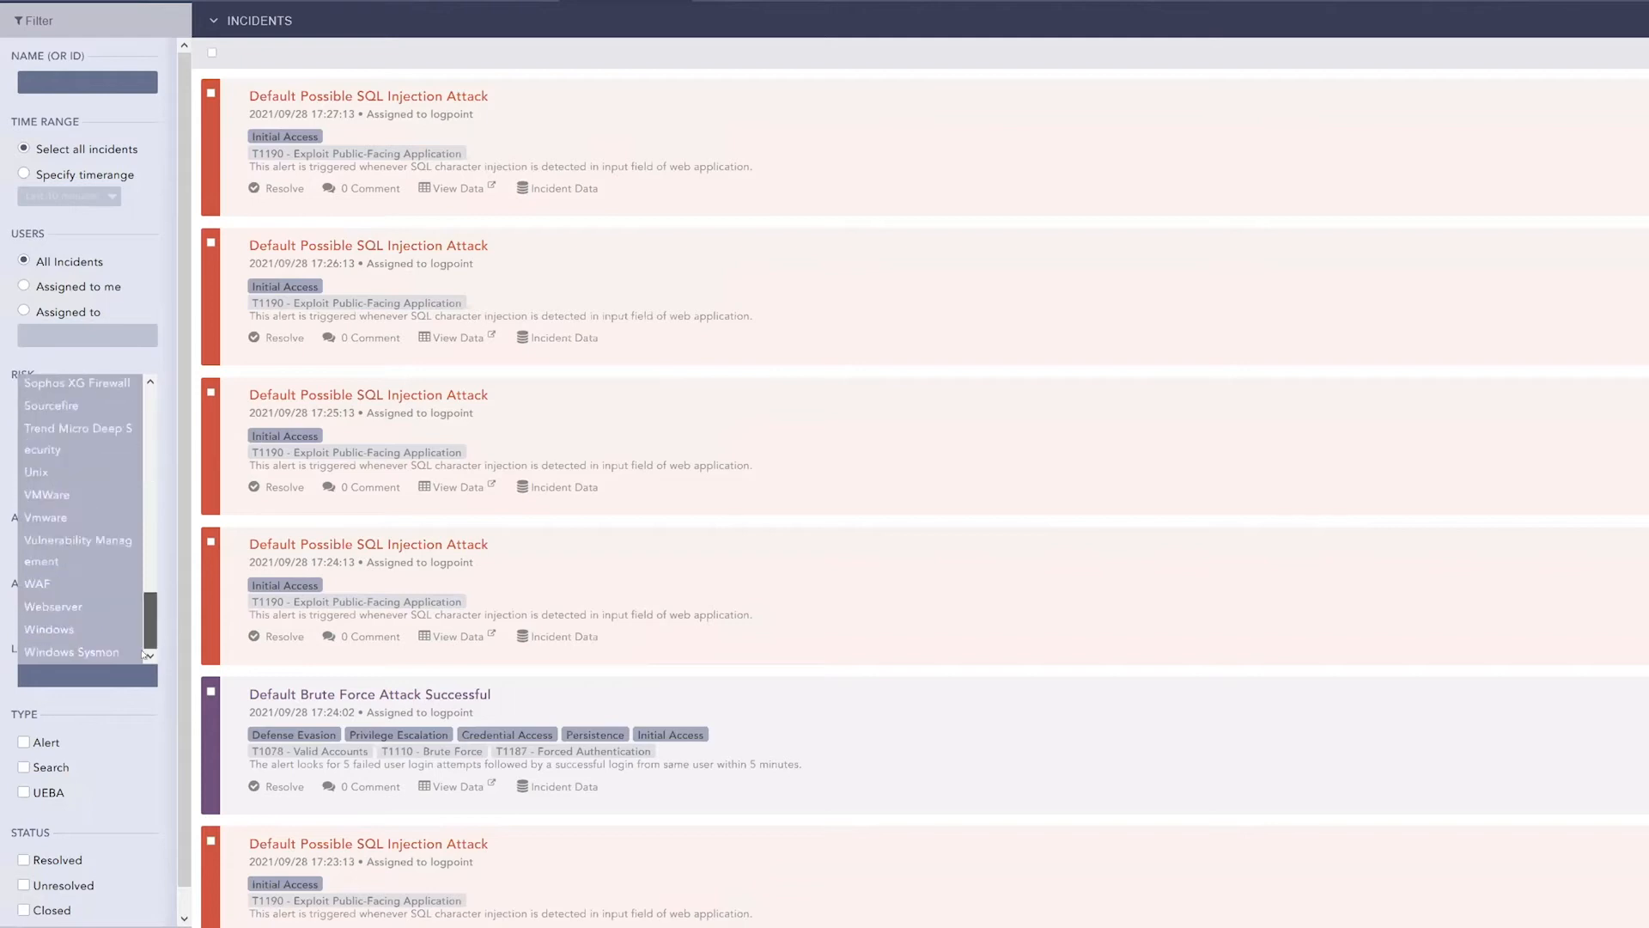
left_click(54, 632)
key("Escape")
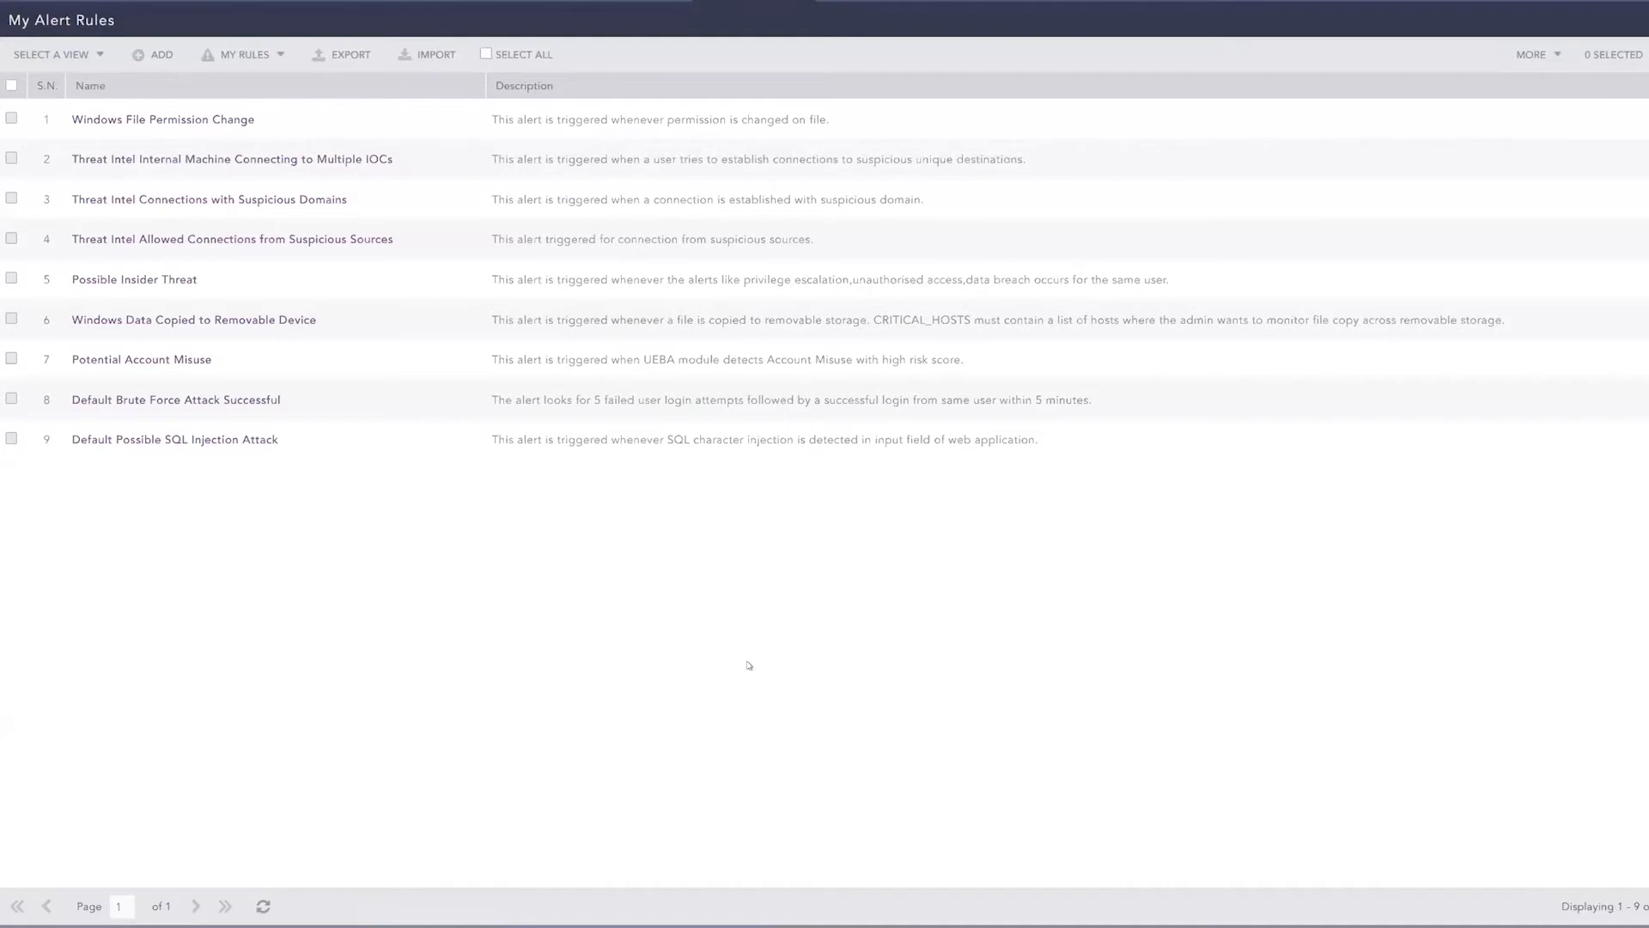
Switch the alert rules list from My Rules to Vendor Rules.
left_click(245, 54)
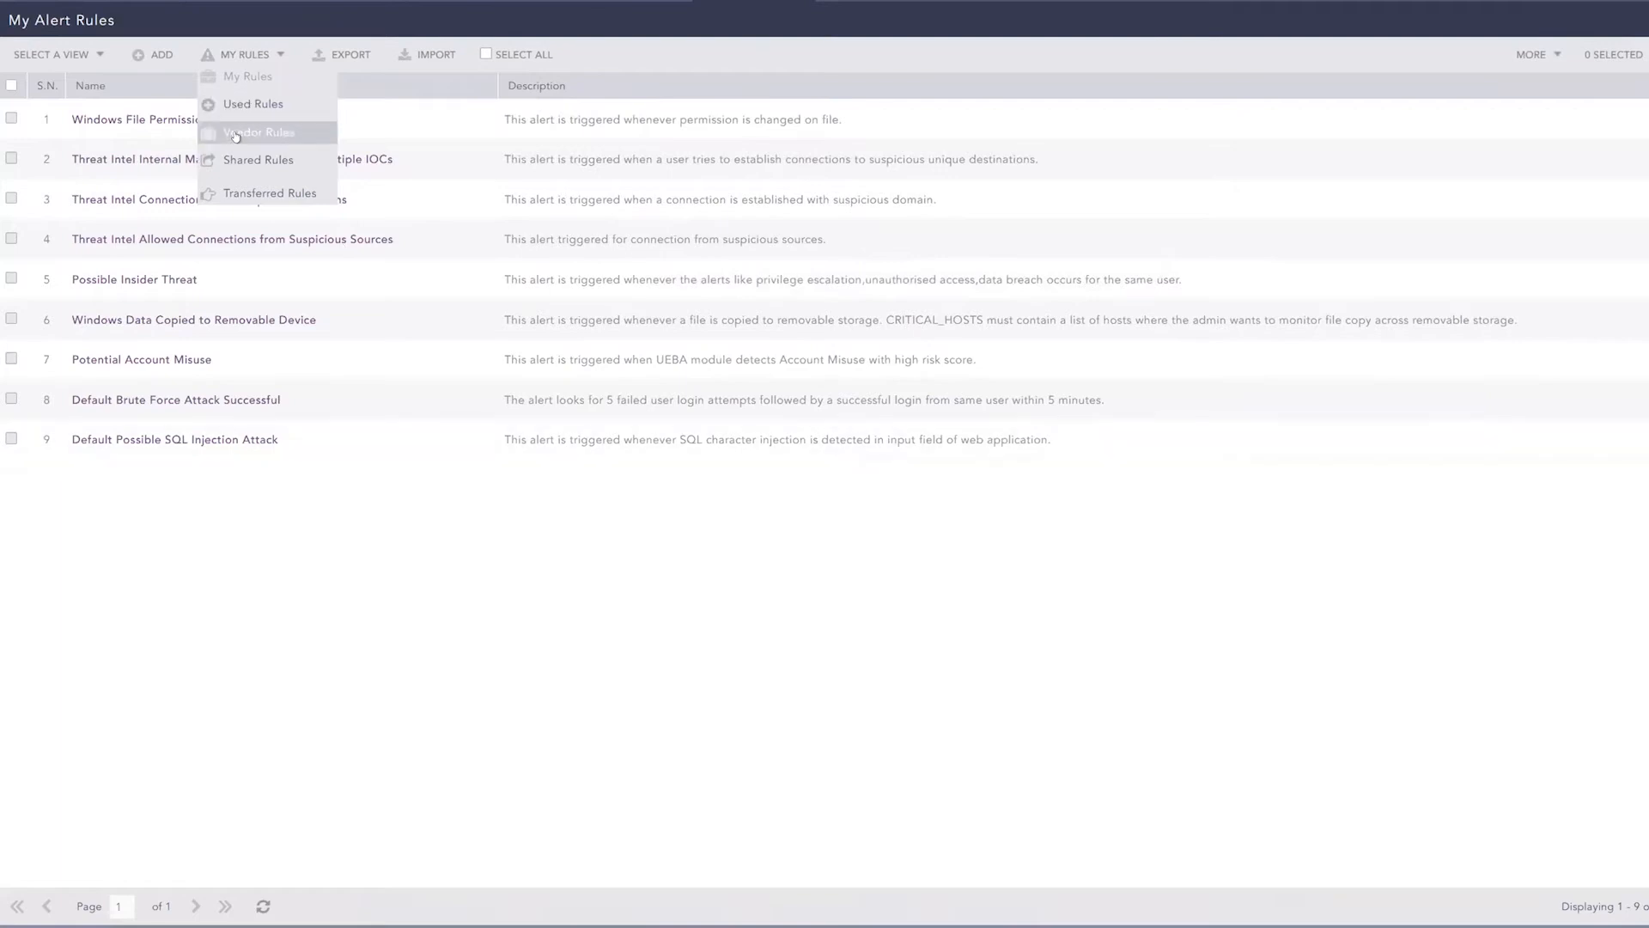
key("Return")
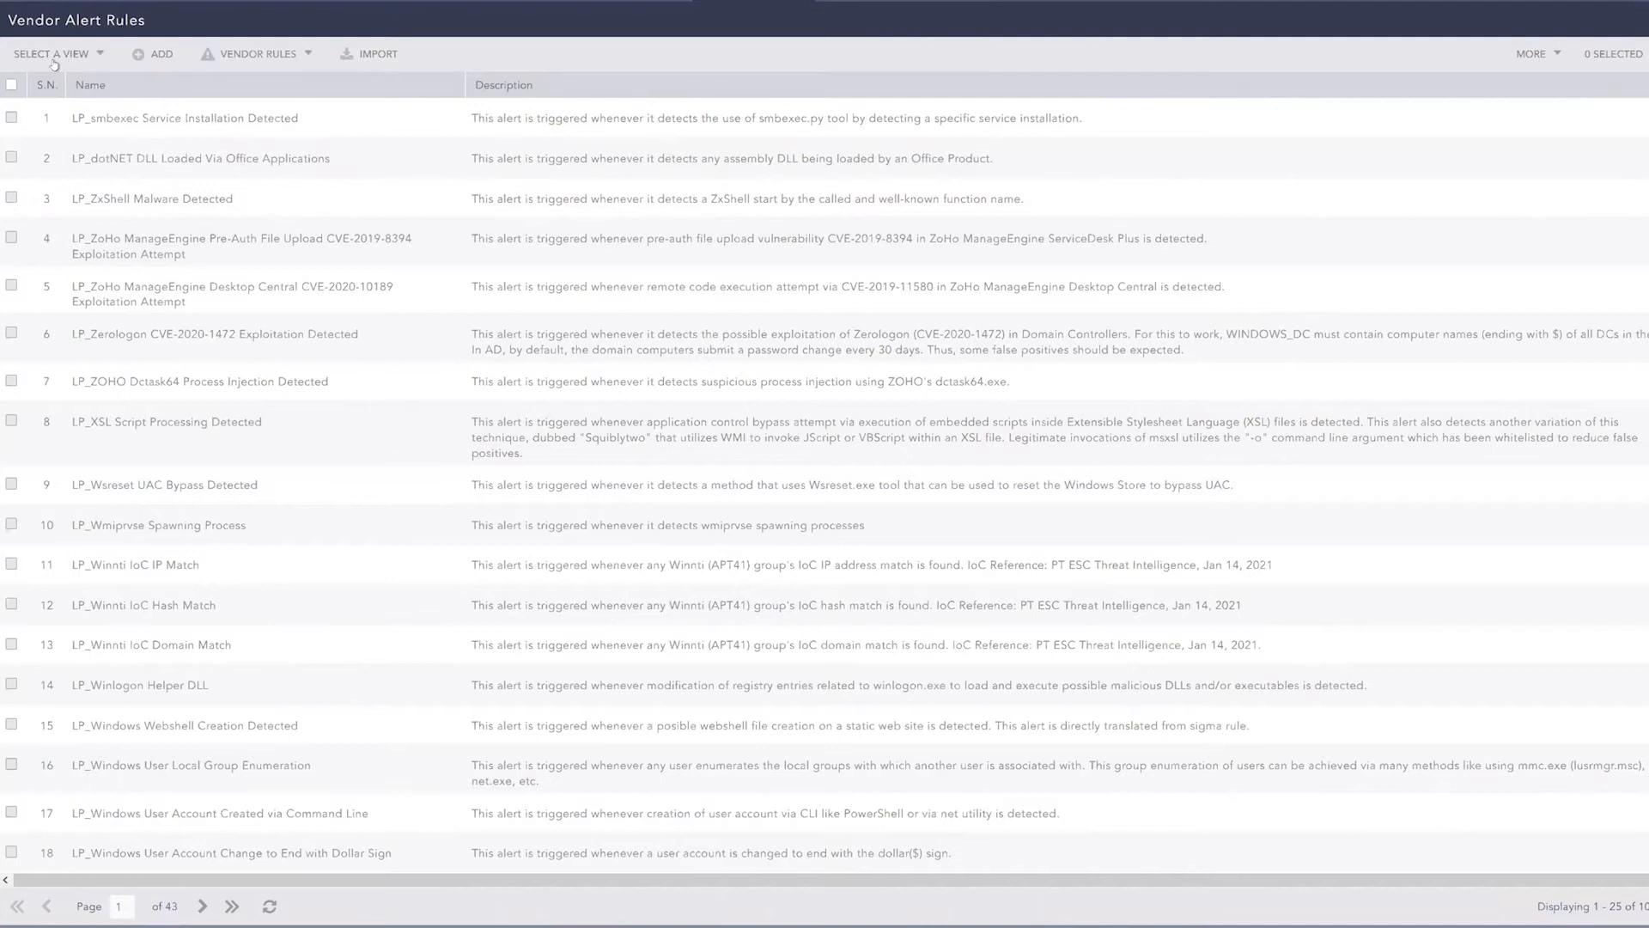
left_click(244, 54)
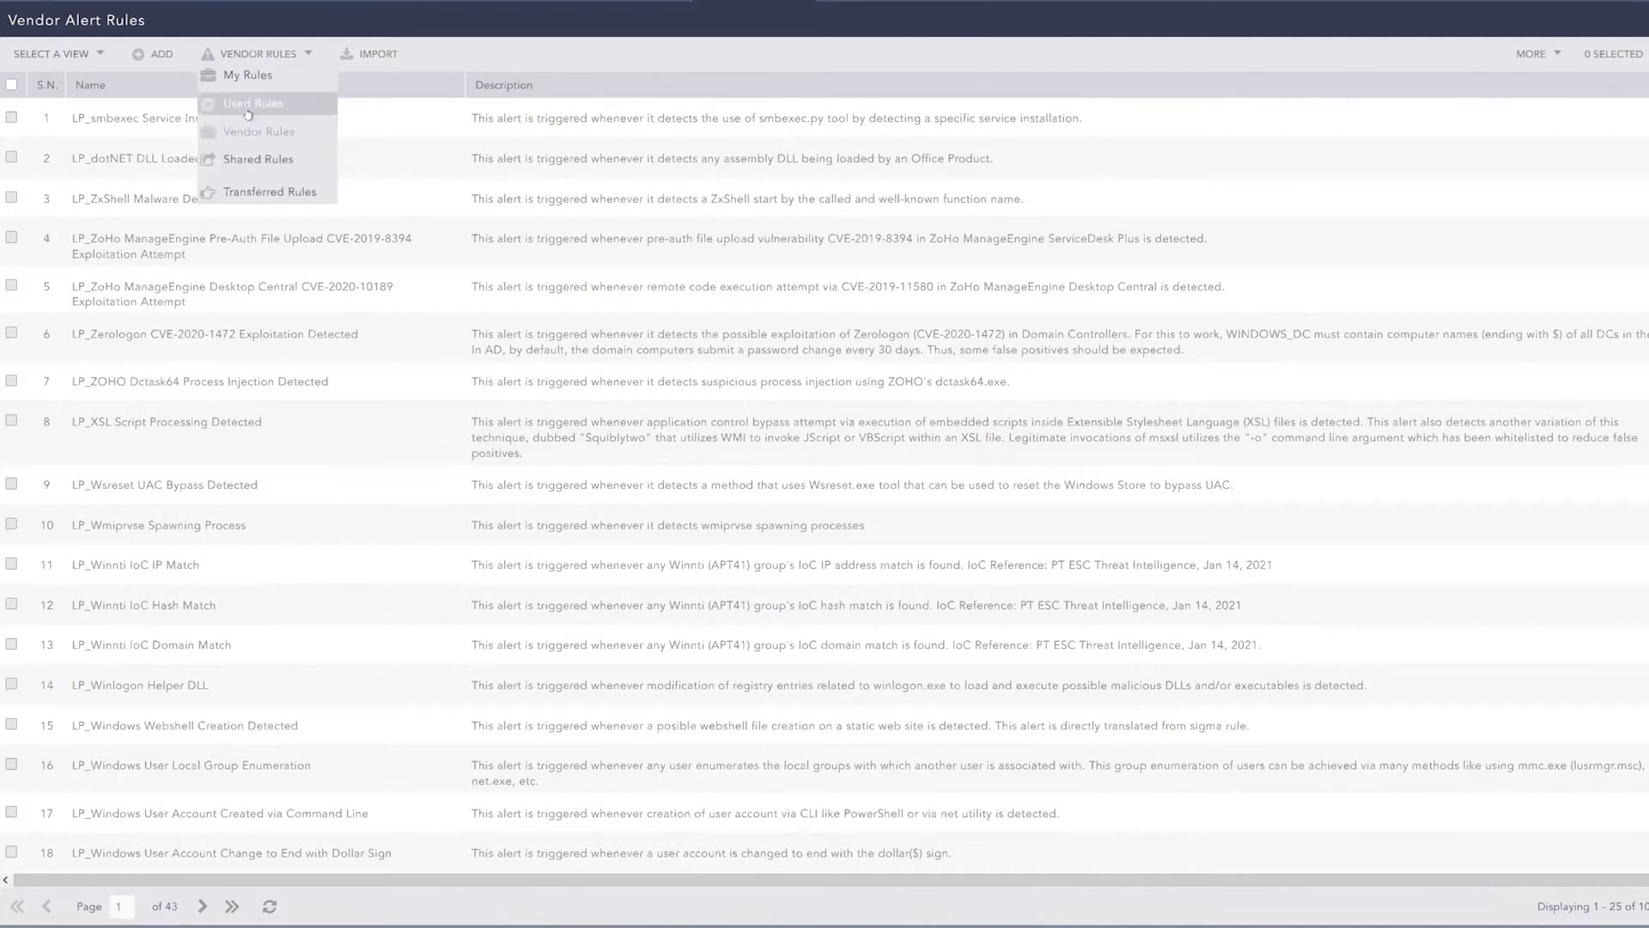
Show the alert rules in the tabular view and turn the active-rules filter on and back off.
left_click(83, 55)
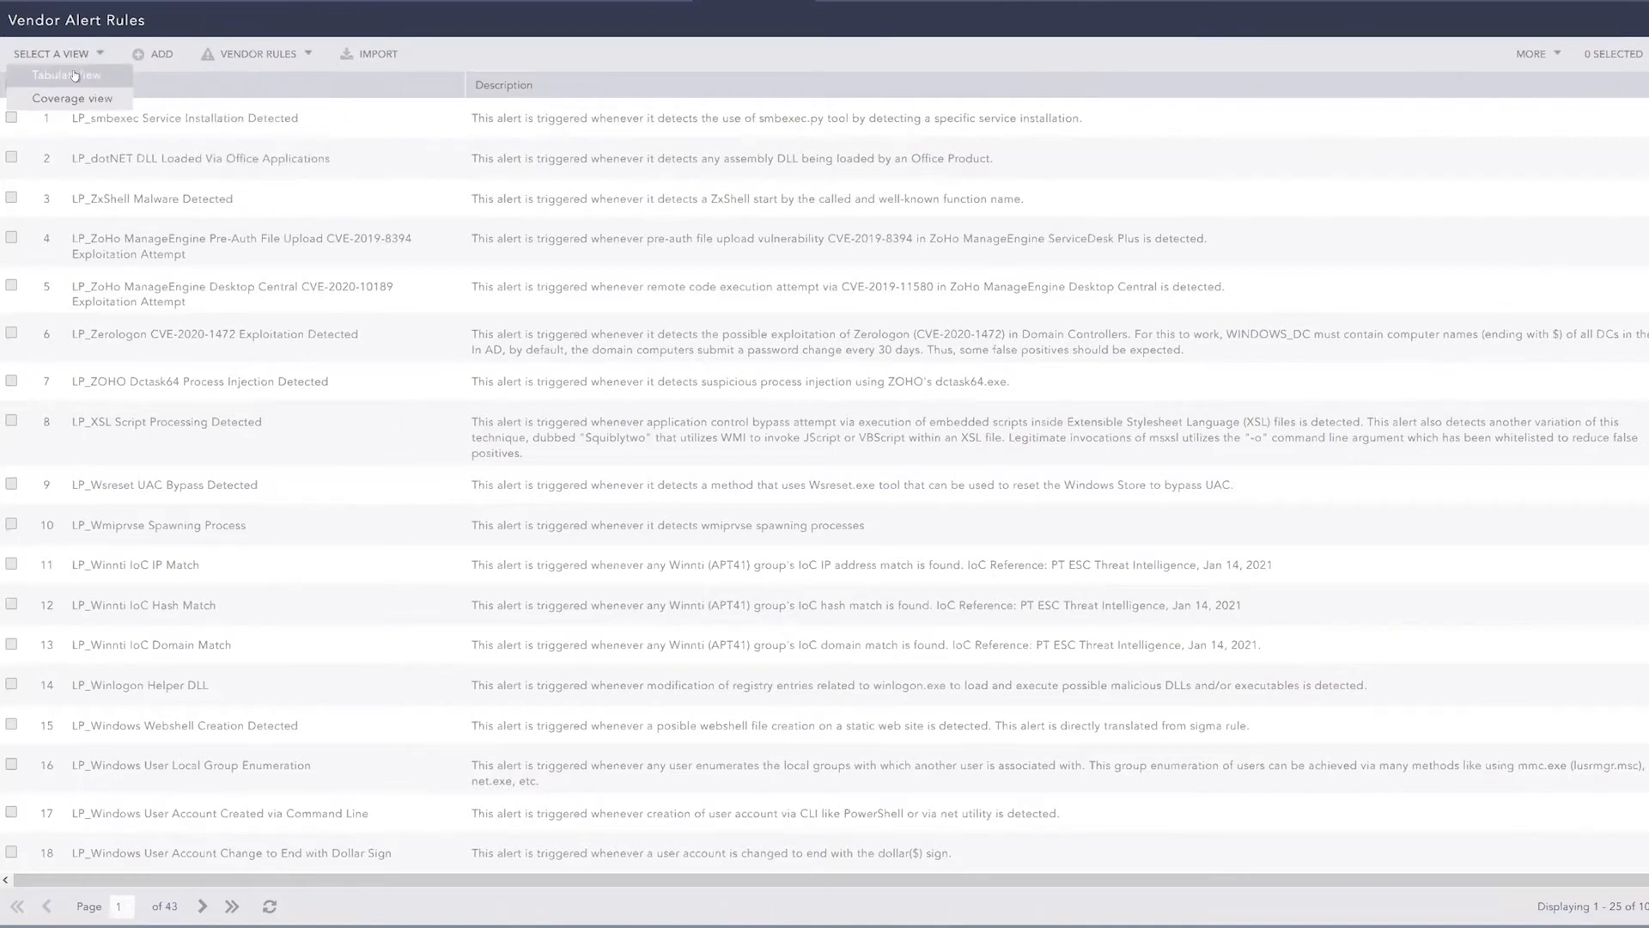
left_click(75, 75)
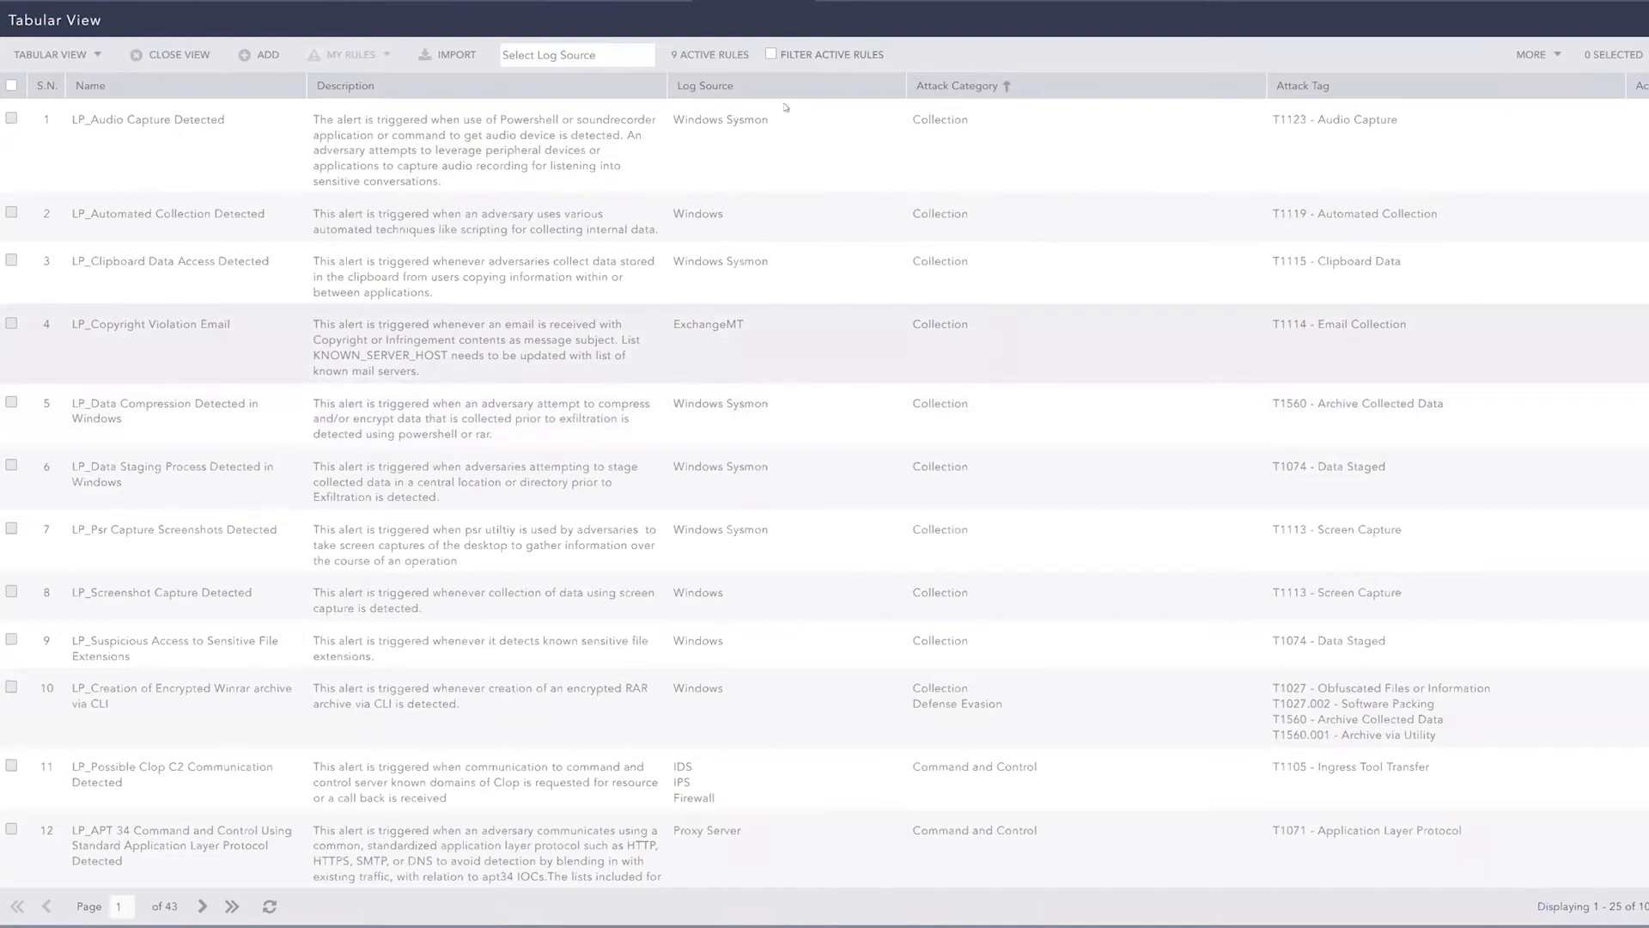
left_click(771, 54)
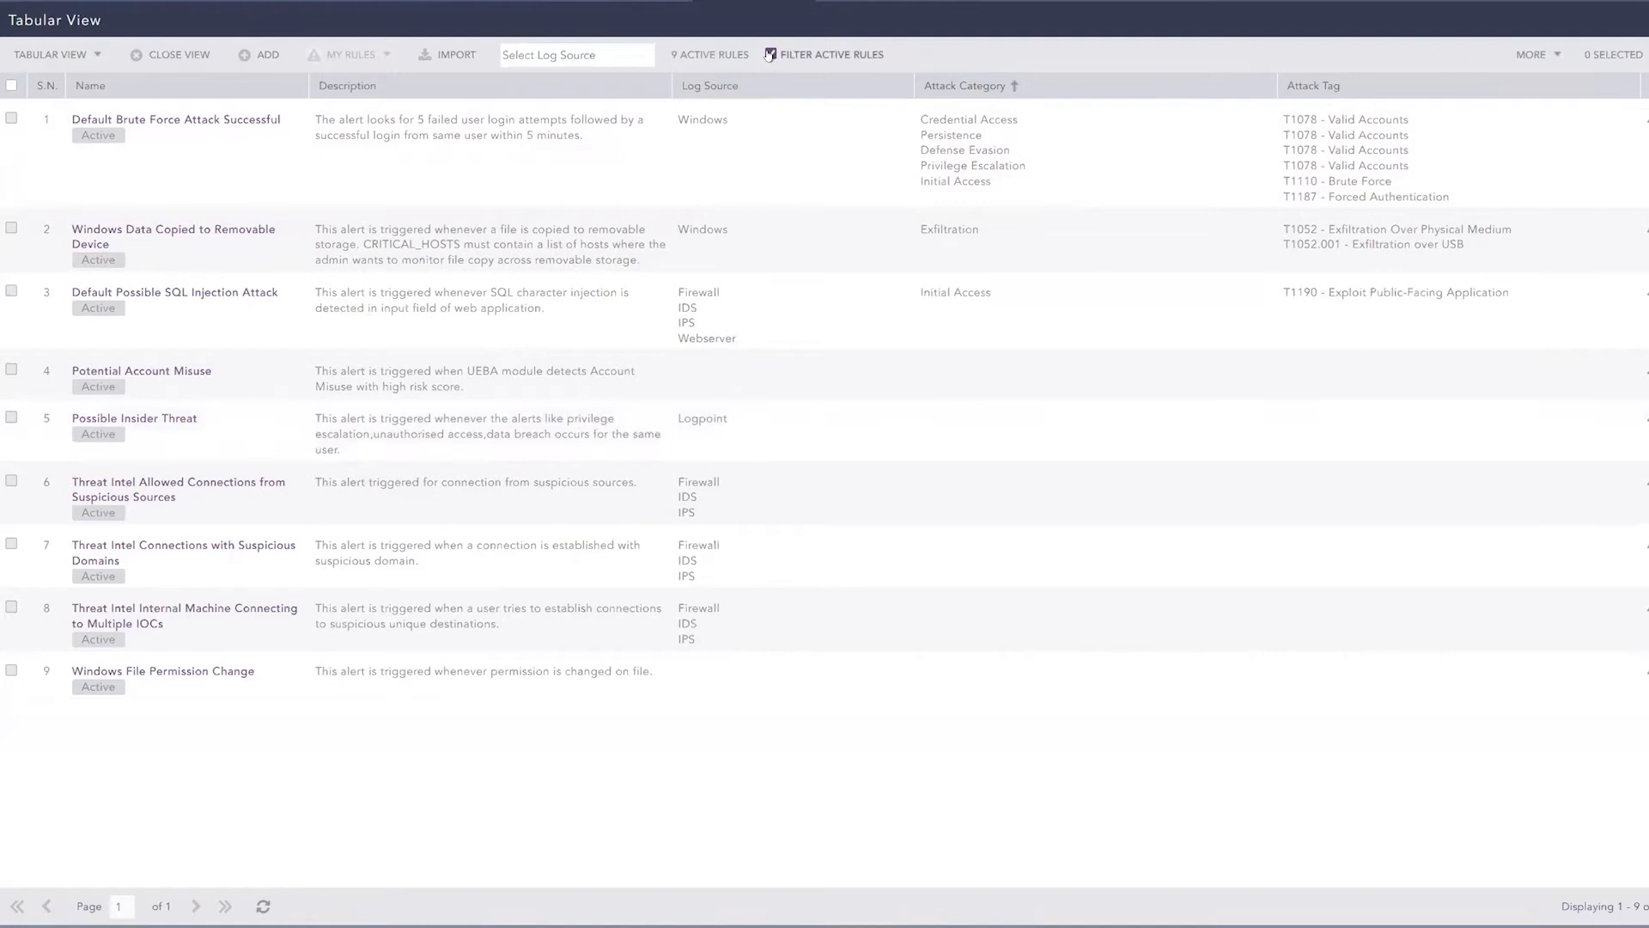
left_click(770, 53)
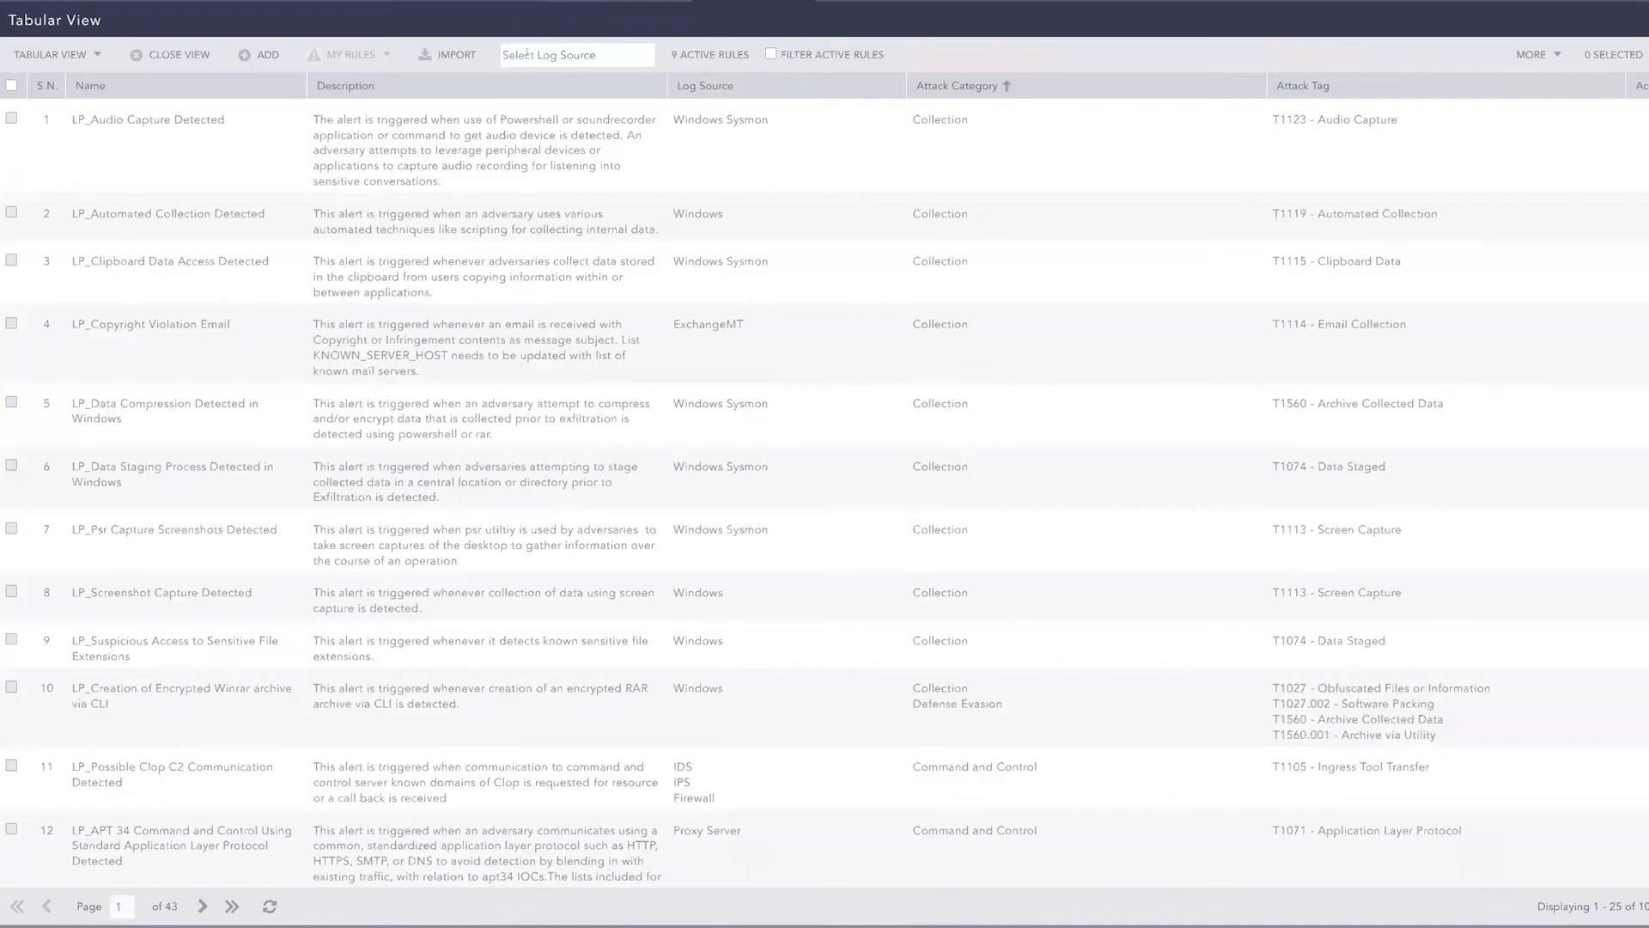
Filter the tabular rules by the Antivirus log source, and replace that filter with the Windows log source.
left_click(527, 53)
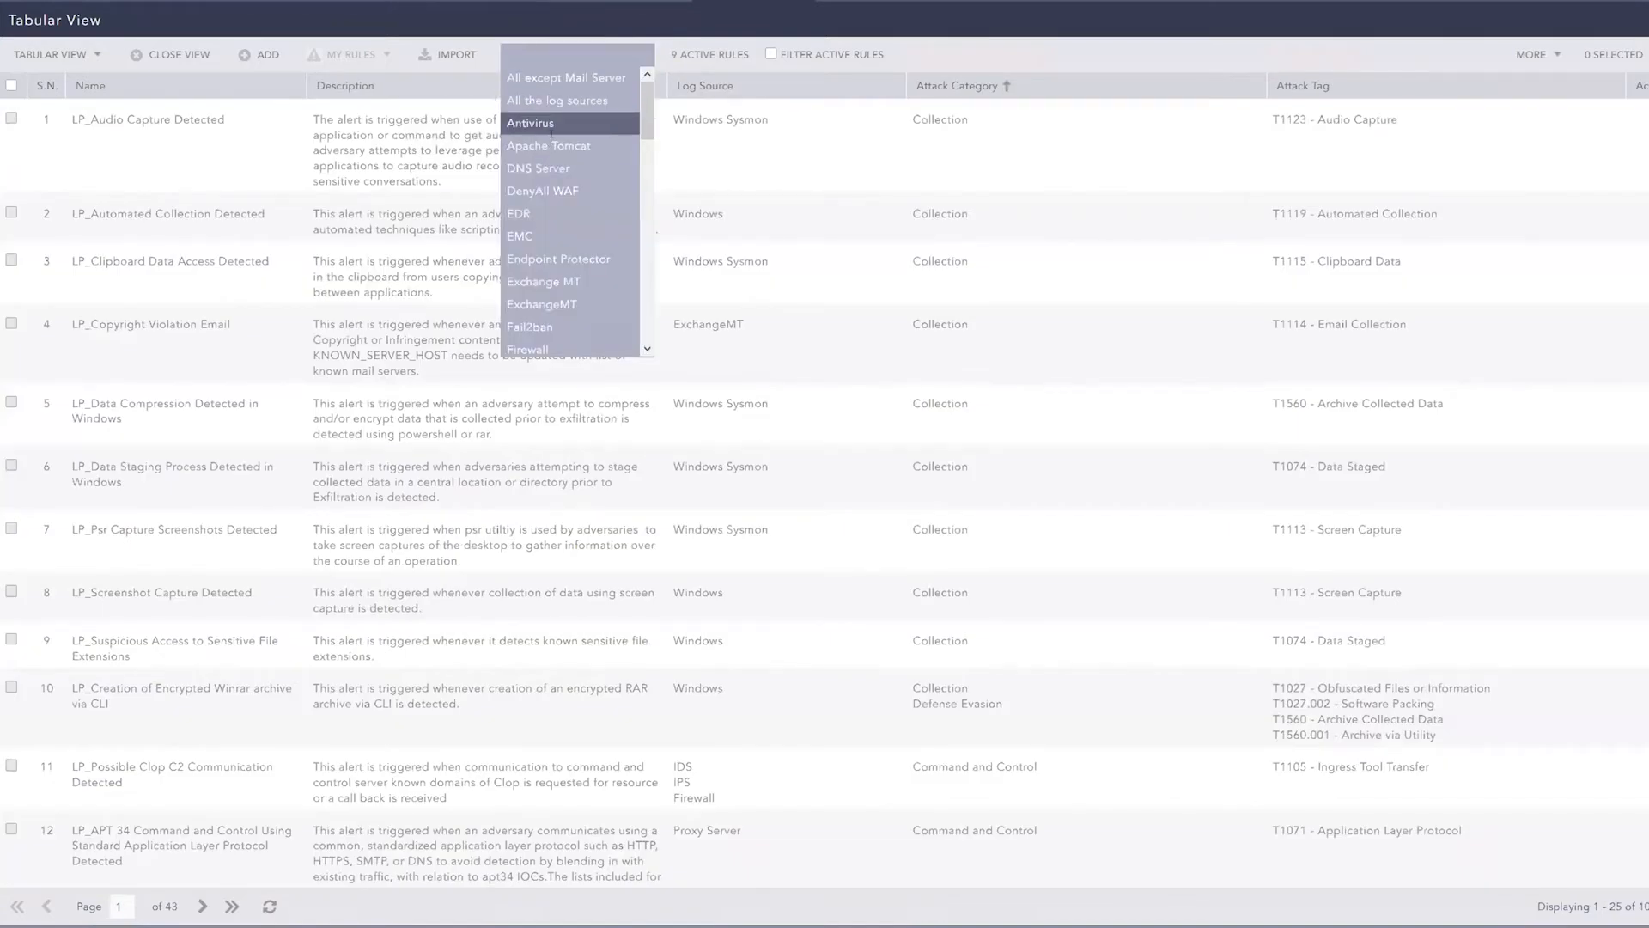
left_click(548, 124)
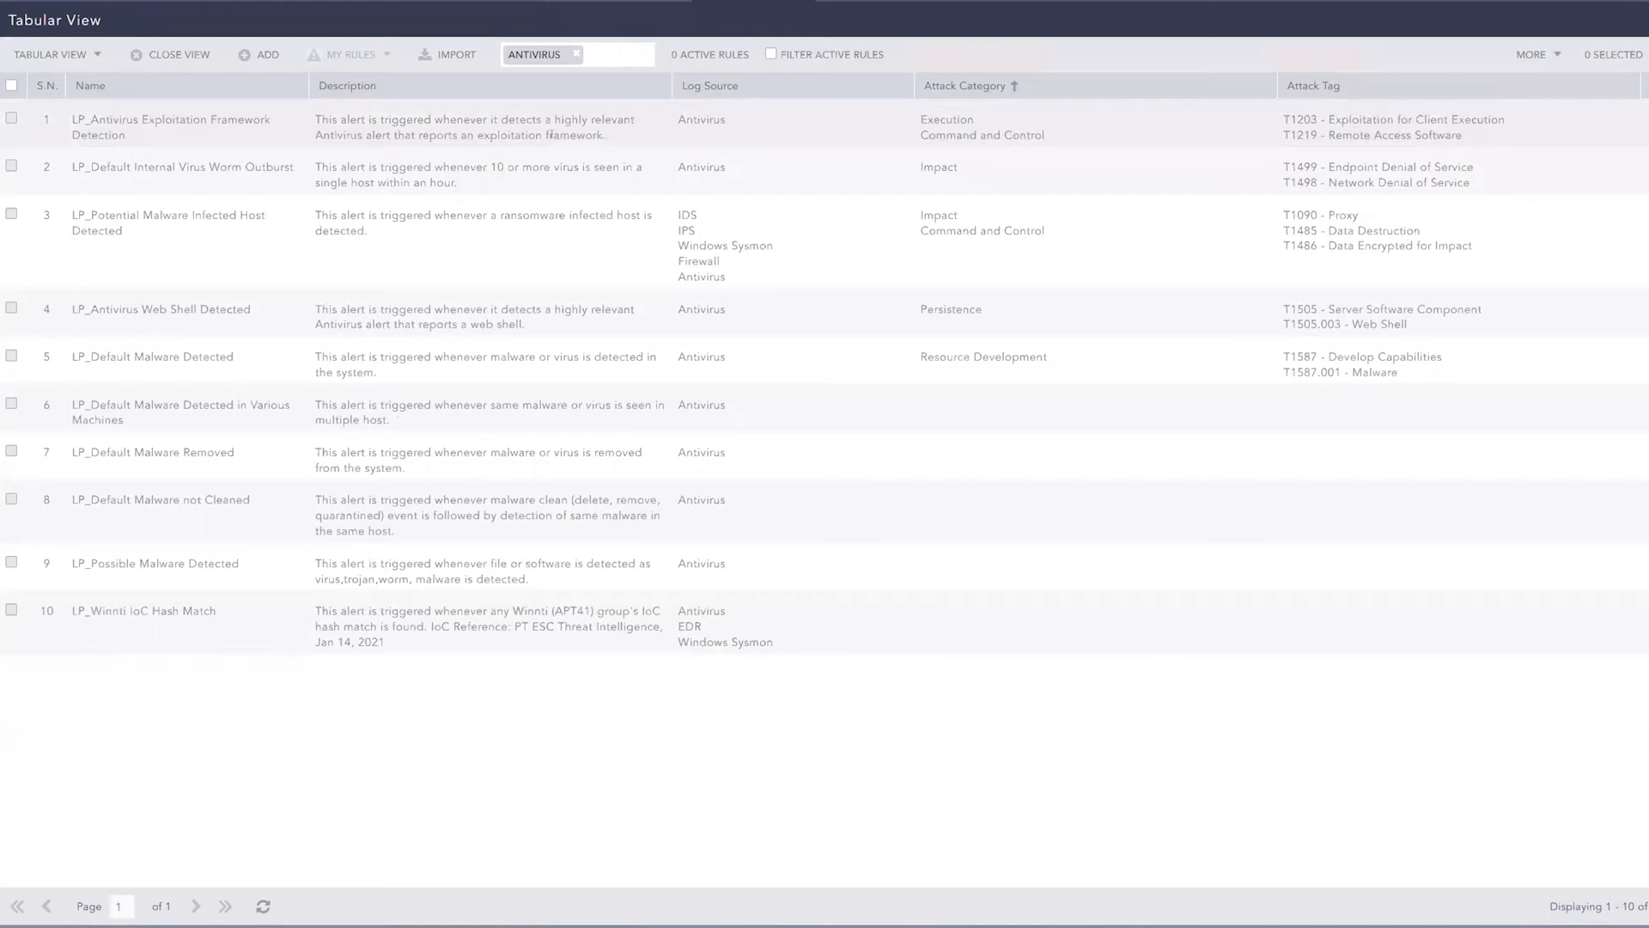
left_click(577, 53)
left_click(617, 53)
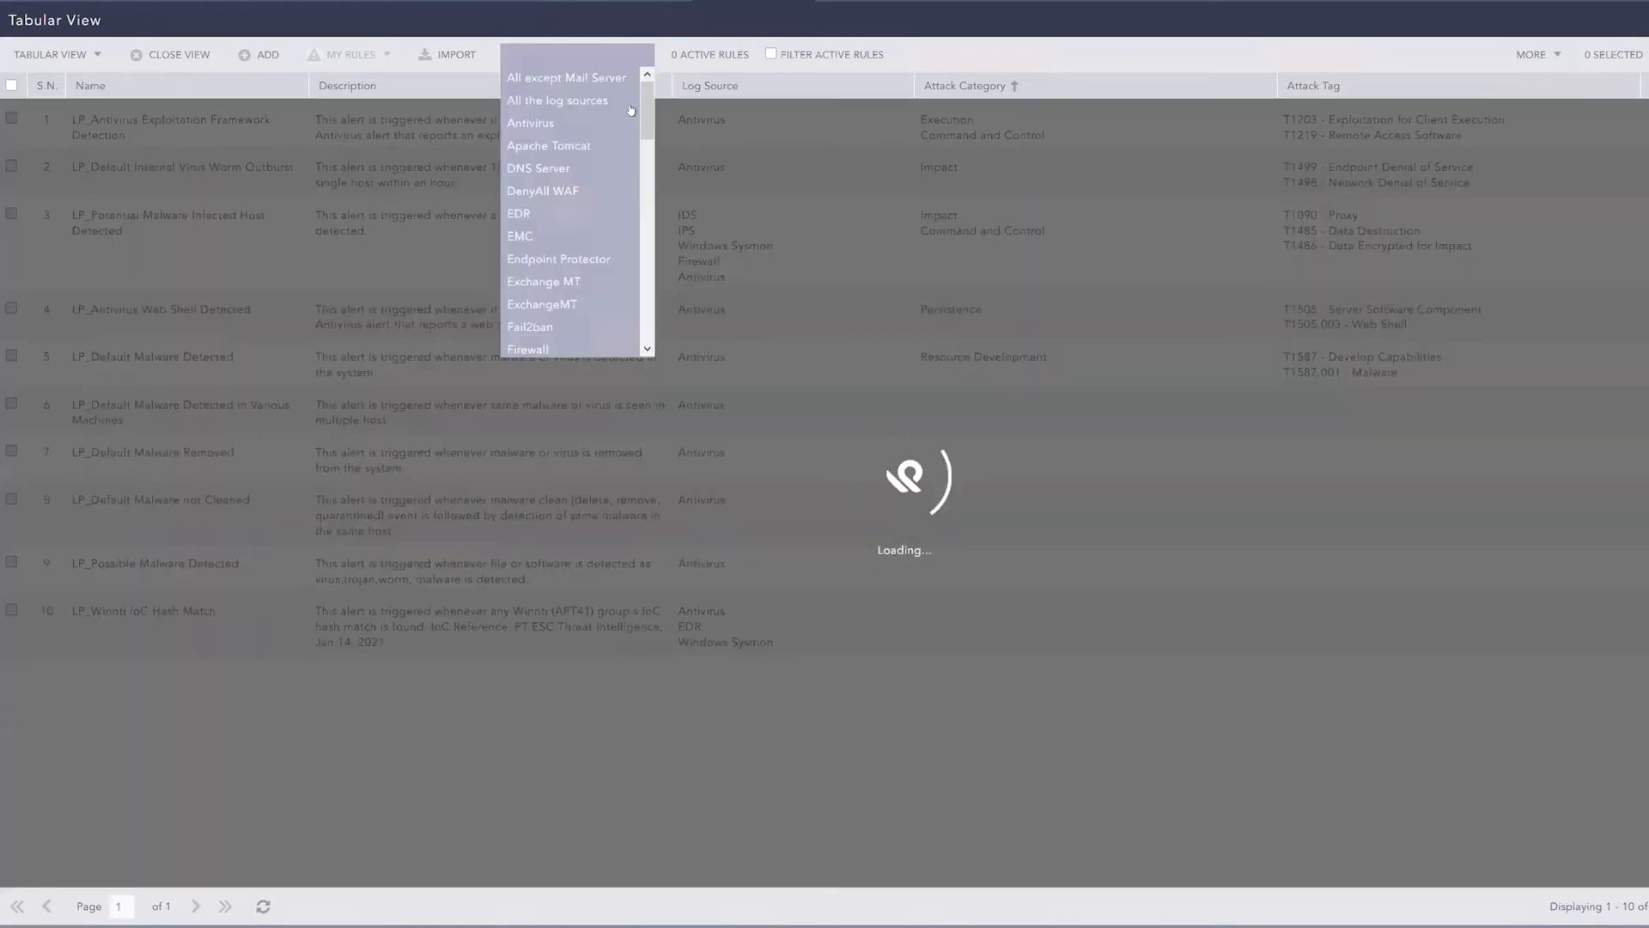
scroll(593, 257, "down", 10)
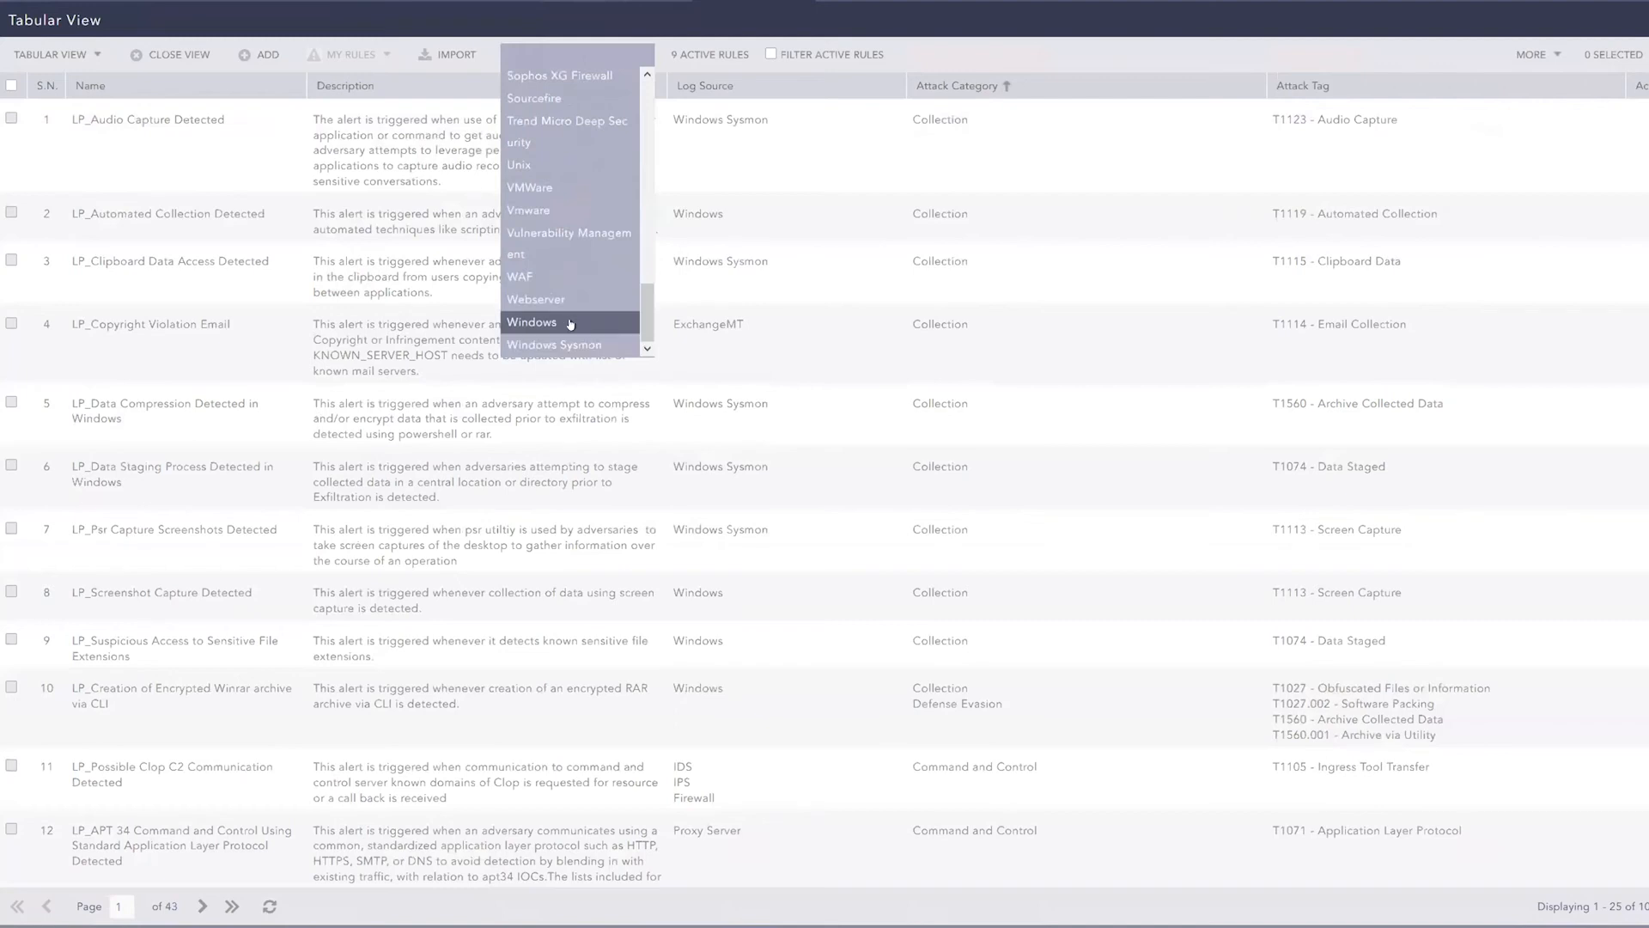
left_click(570, 323)
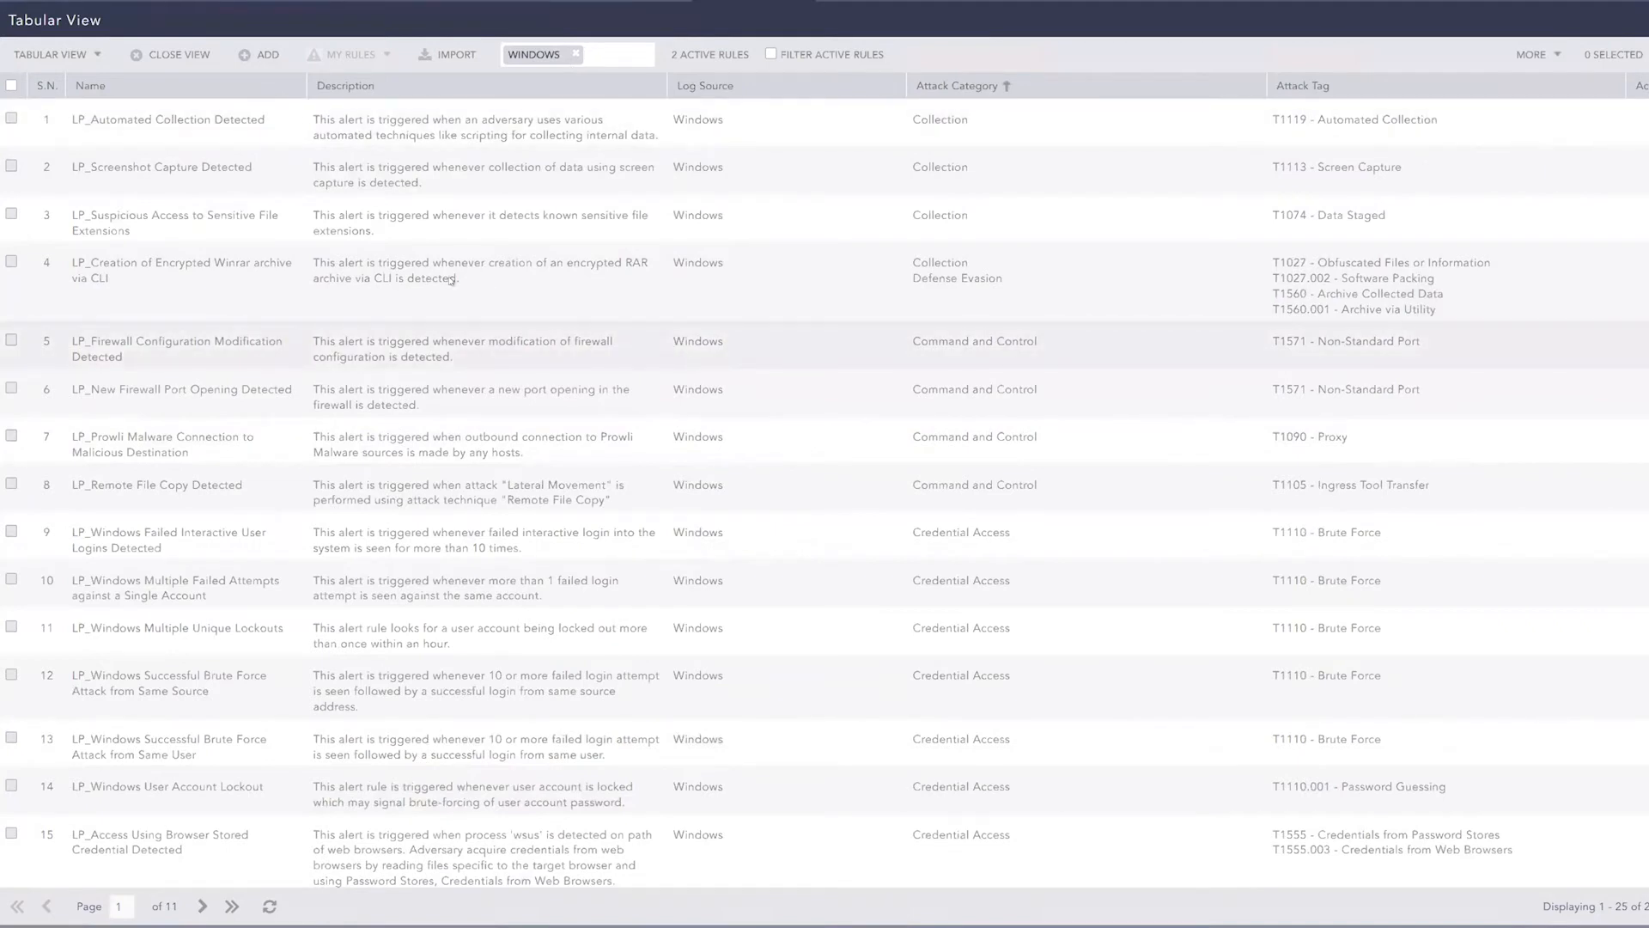
Switch to the coverage view and review the alert rules for T1052 - Exfiltration Over Physical Medium.
left_click(76, 55)
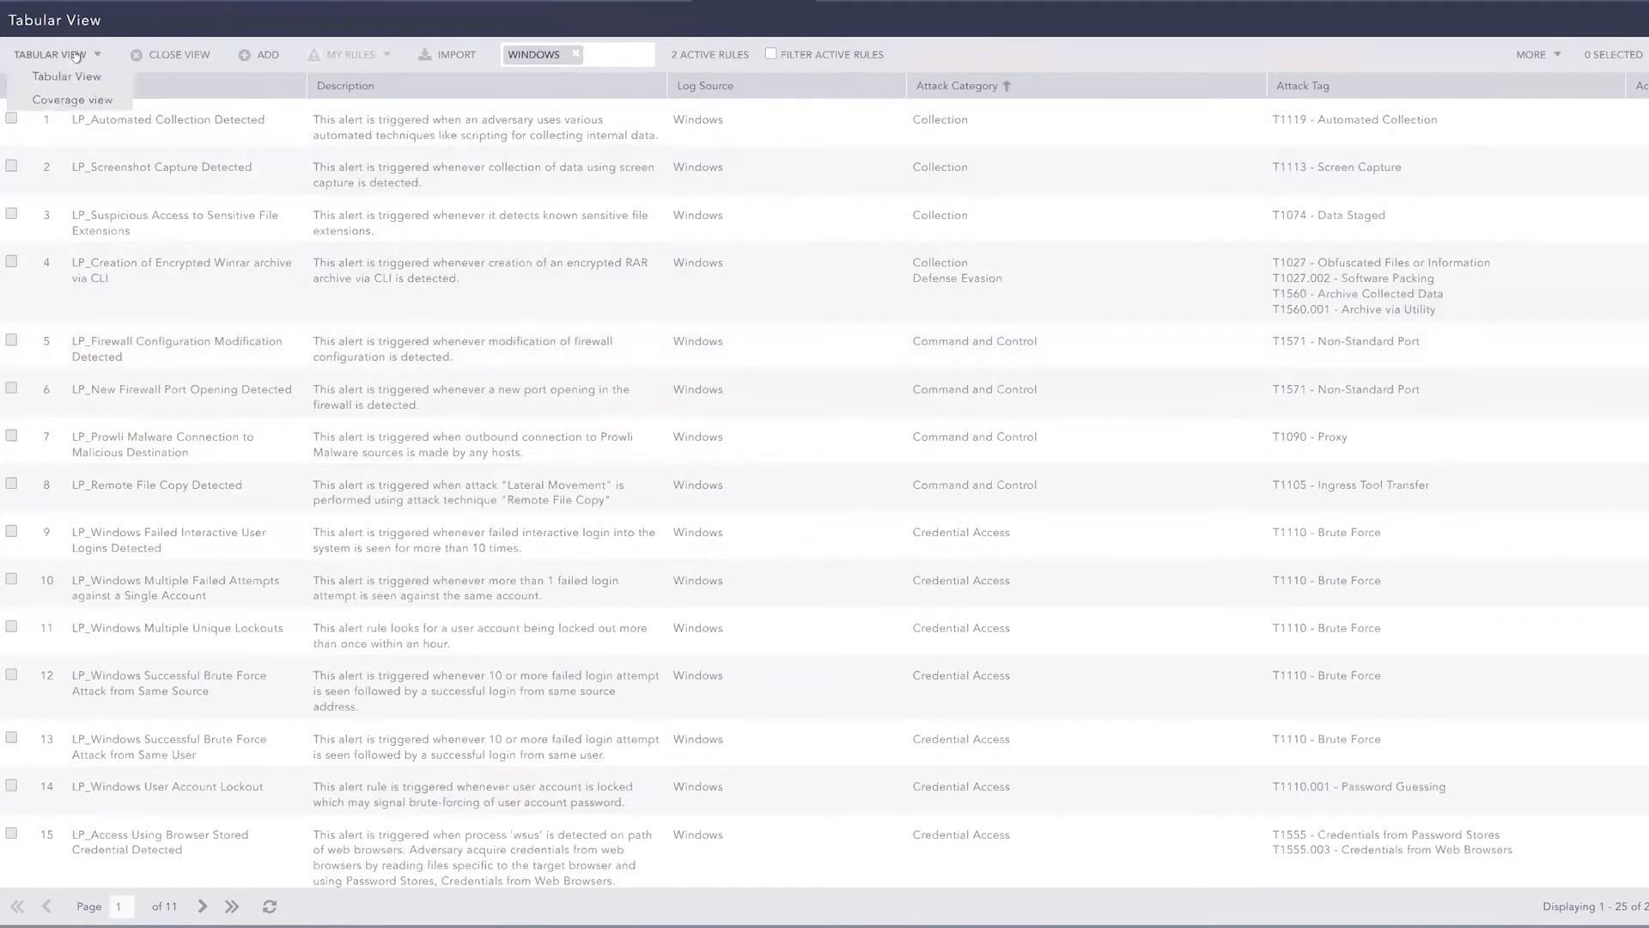
left_click(44, 103)
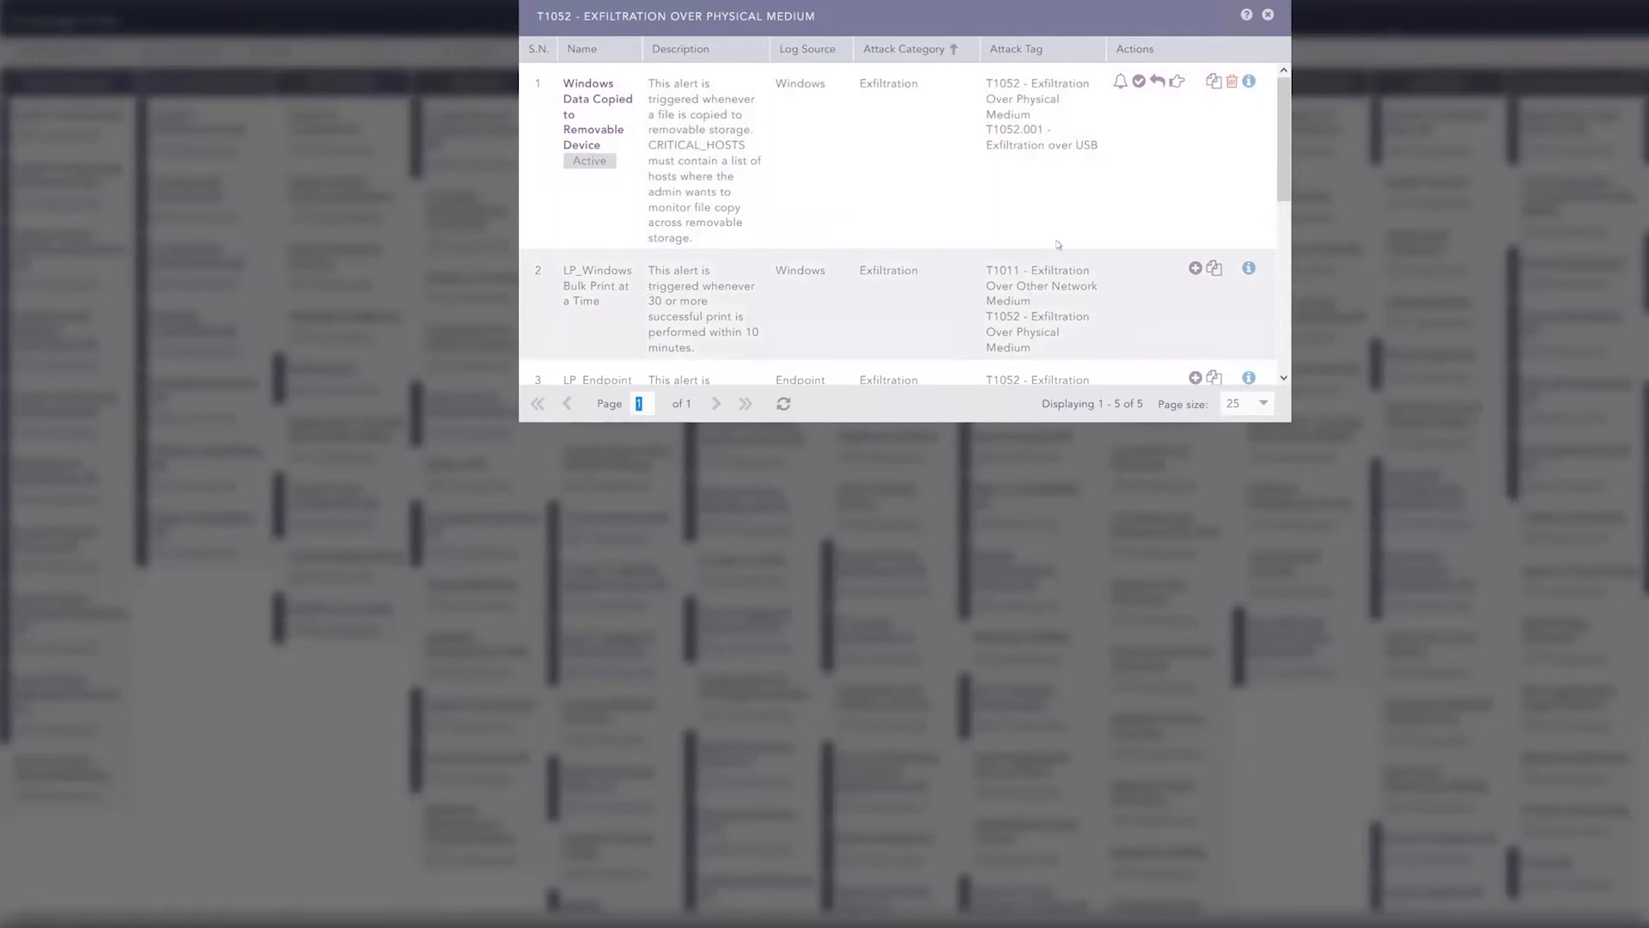
left_click_drag(1281, 142, 1274, 203)
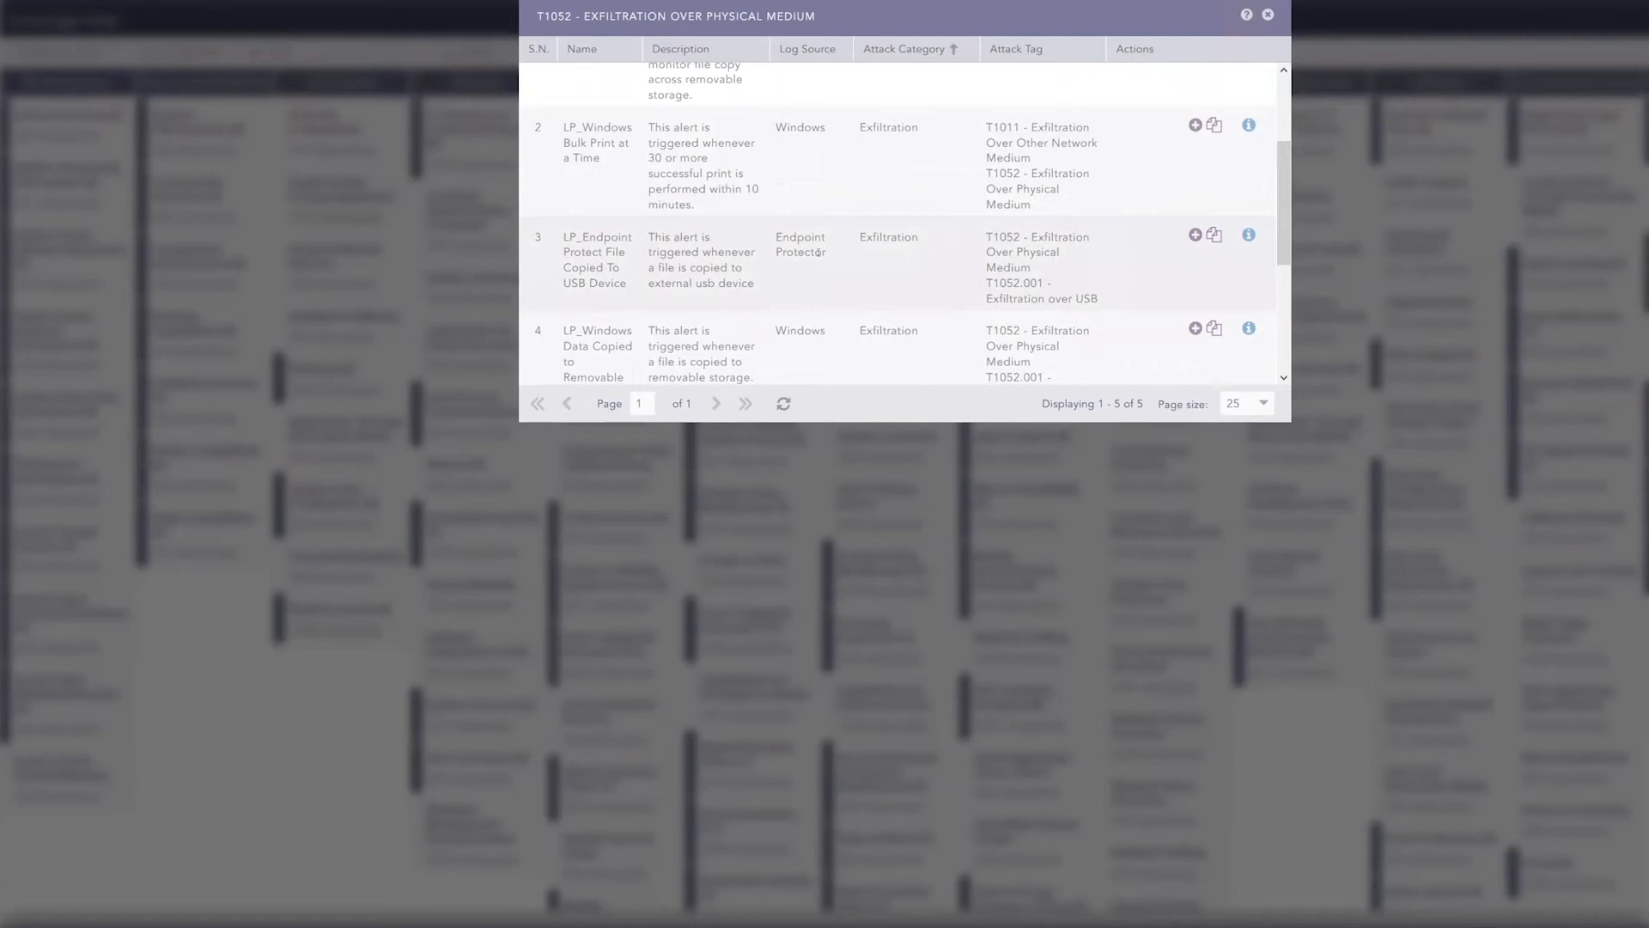
scroll(818, 252, "down", 3)
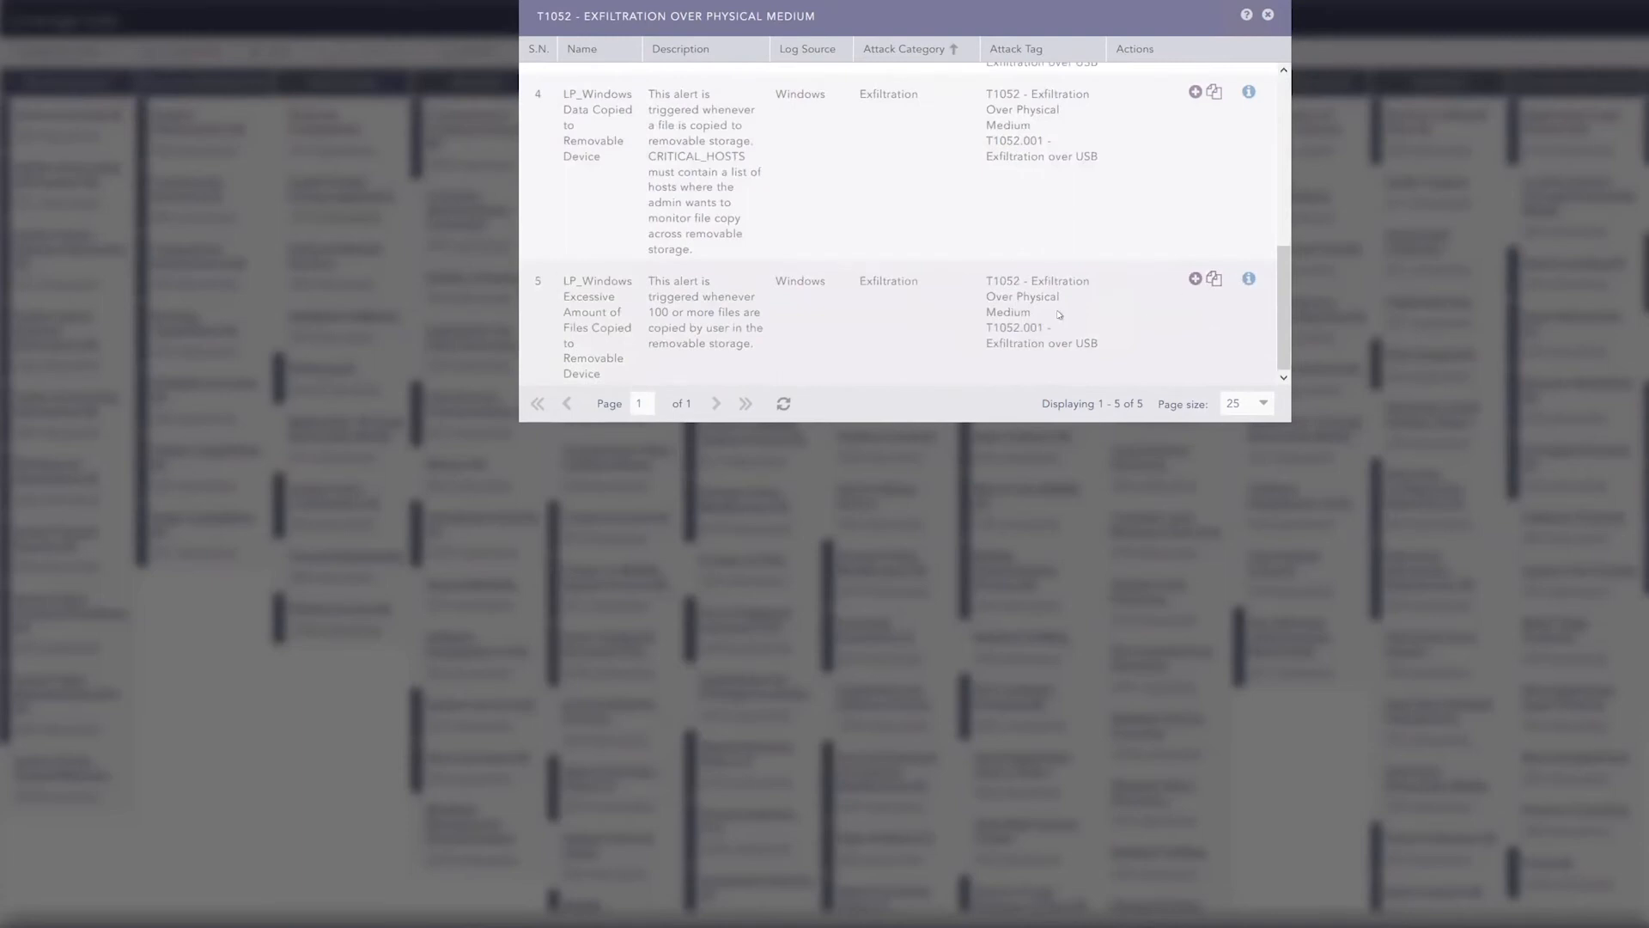
left_click(1268, 13)
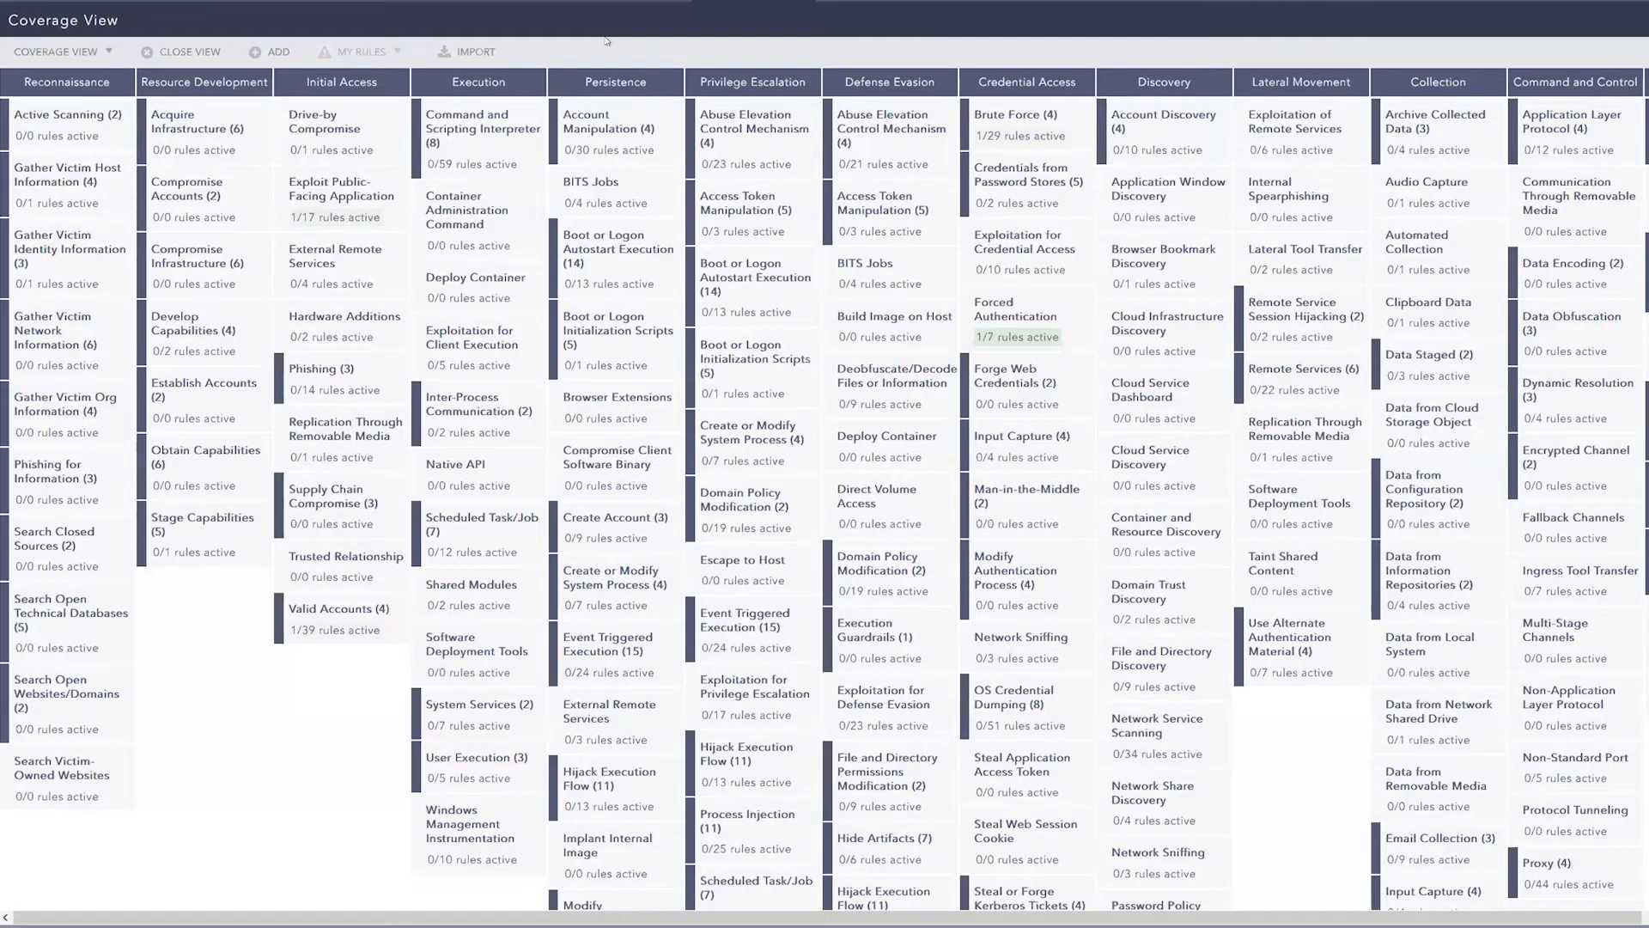
Go to the log search and rerun the SQL_INJECTION_CHARACTER query from the search history.
left_click(389, 2)
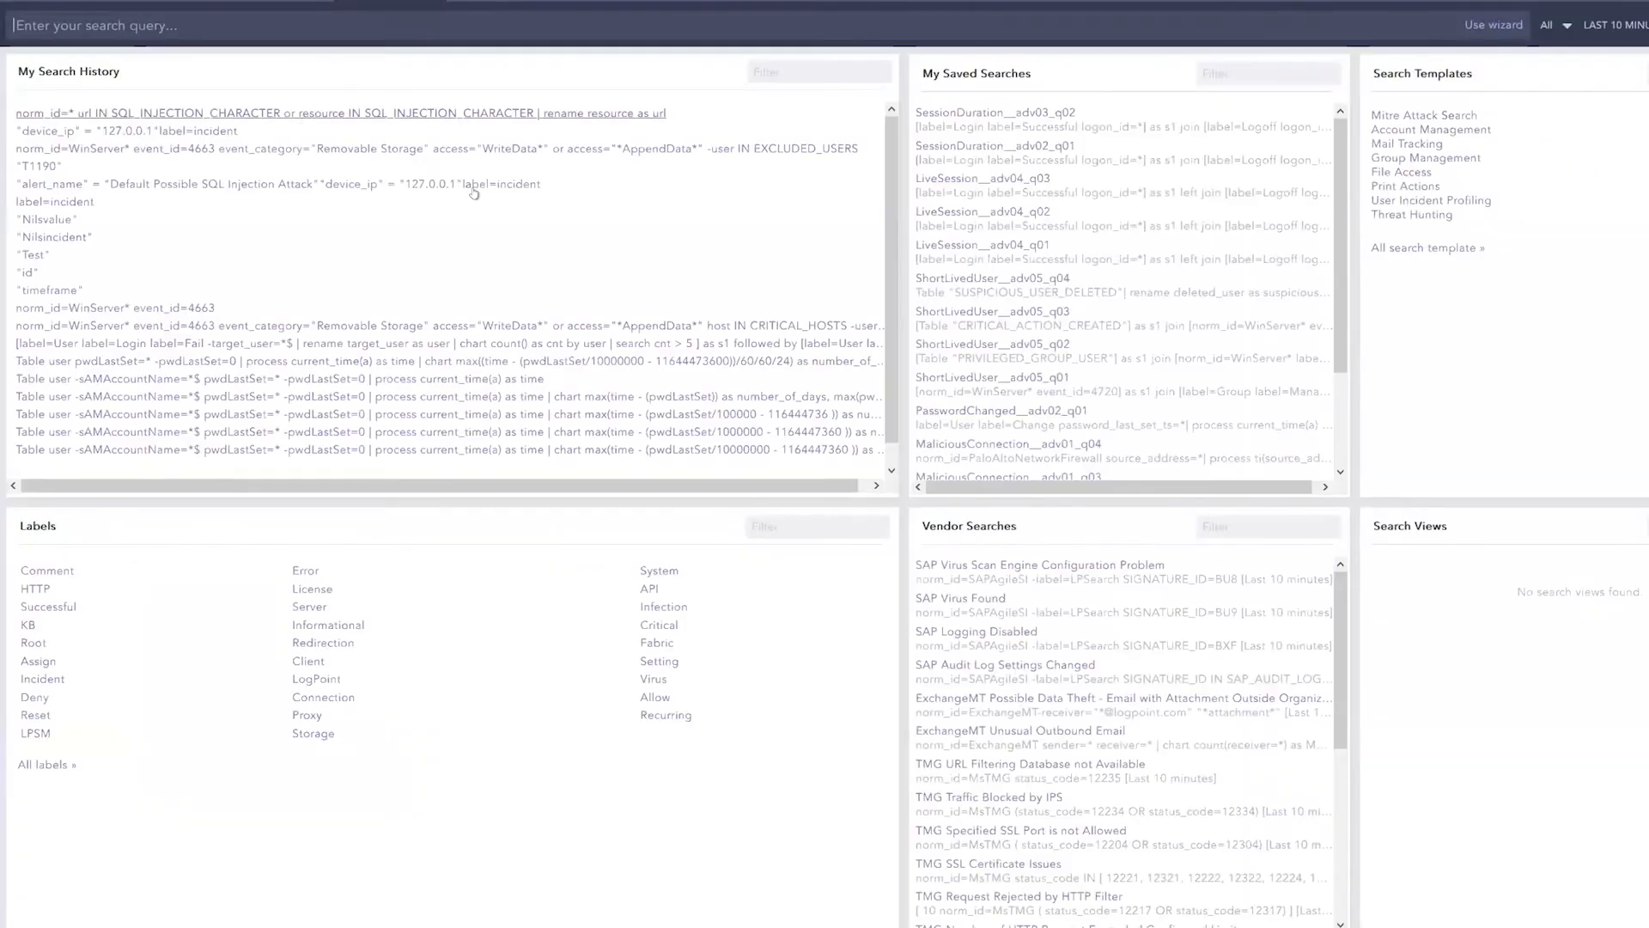
left_click(434, 115)
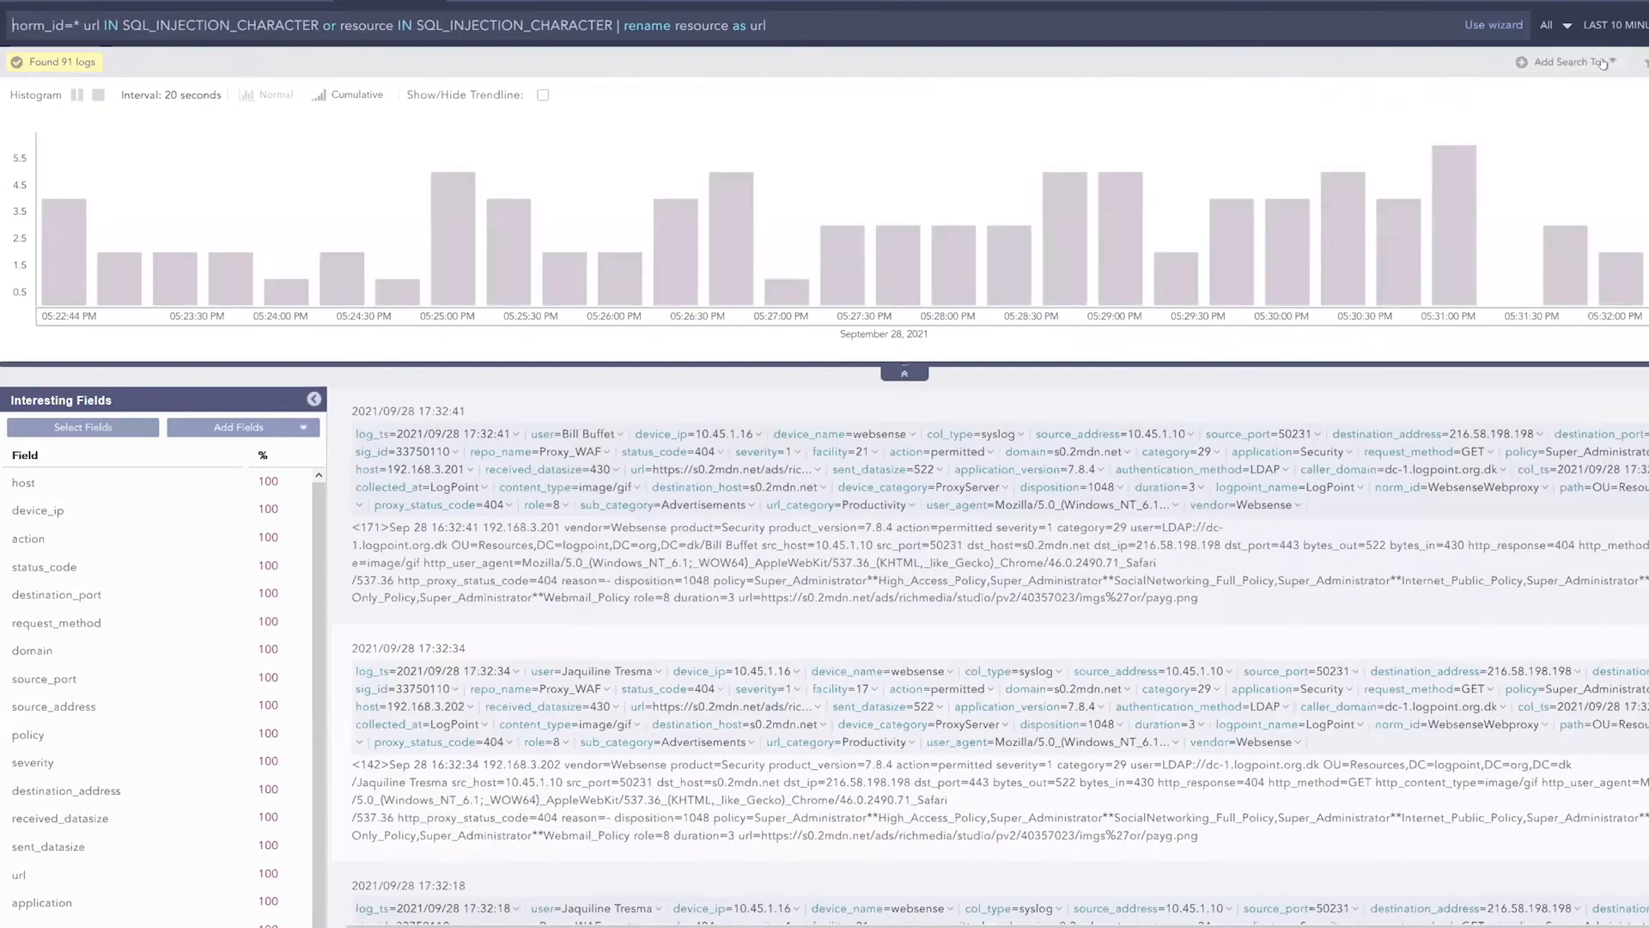
Start an incident from the search with name and description "test", assign it to a user and continue to its categorization.
left_click(1573, 61)
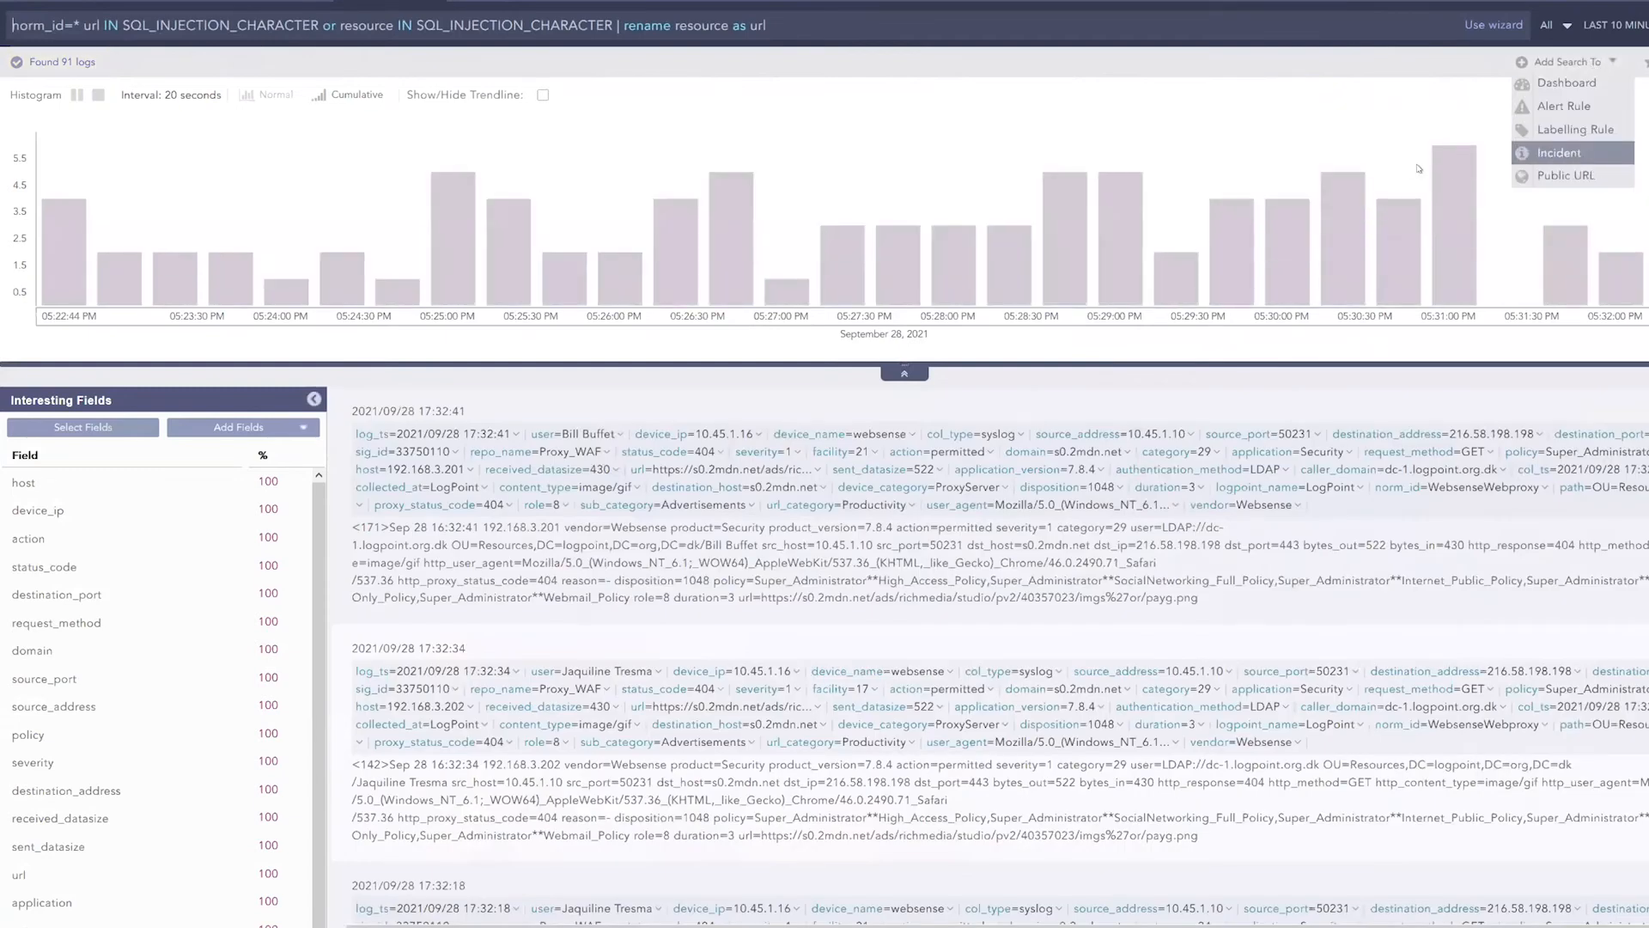
left_click(1560, 155)
left_click(791, 120)
type("test")
key("Tab")
type("test")
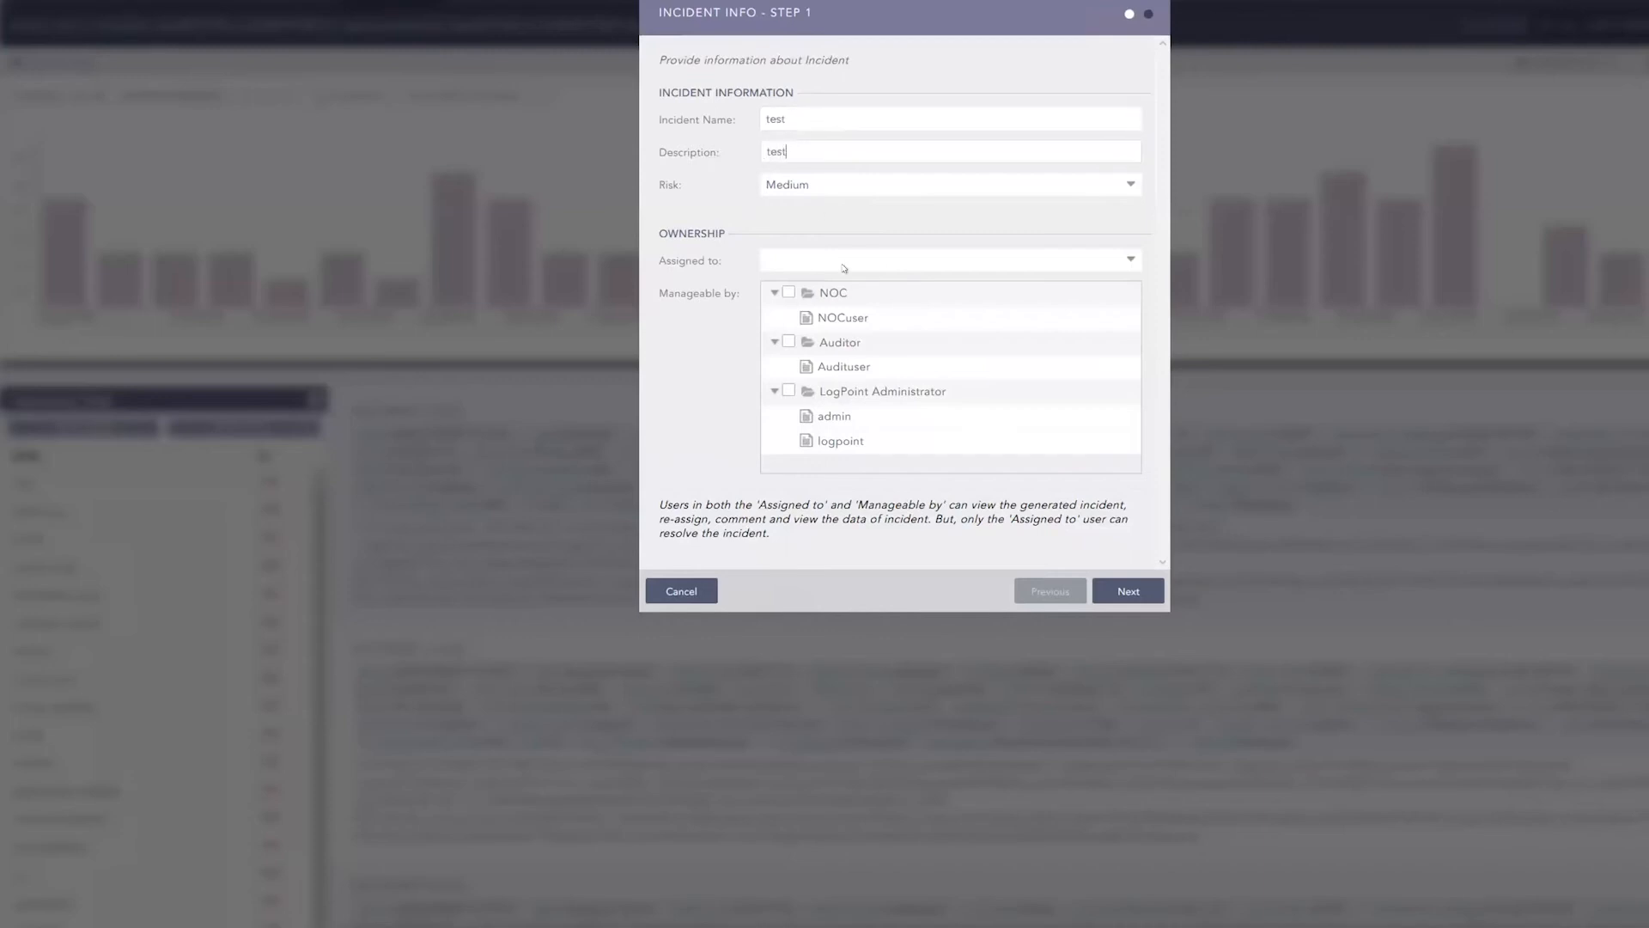
left_click(845, 267)
left_click(835, 284)
left_click(1123, 592)
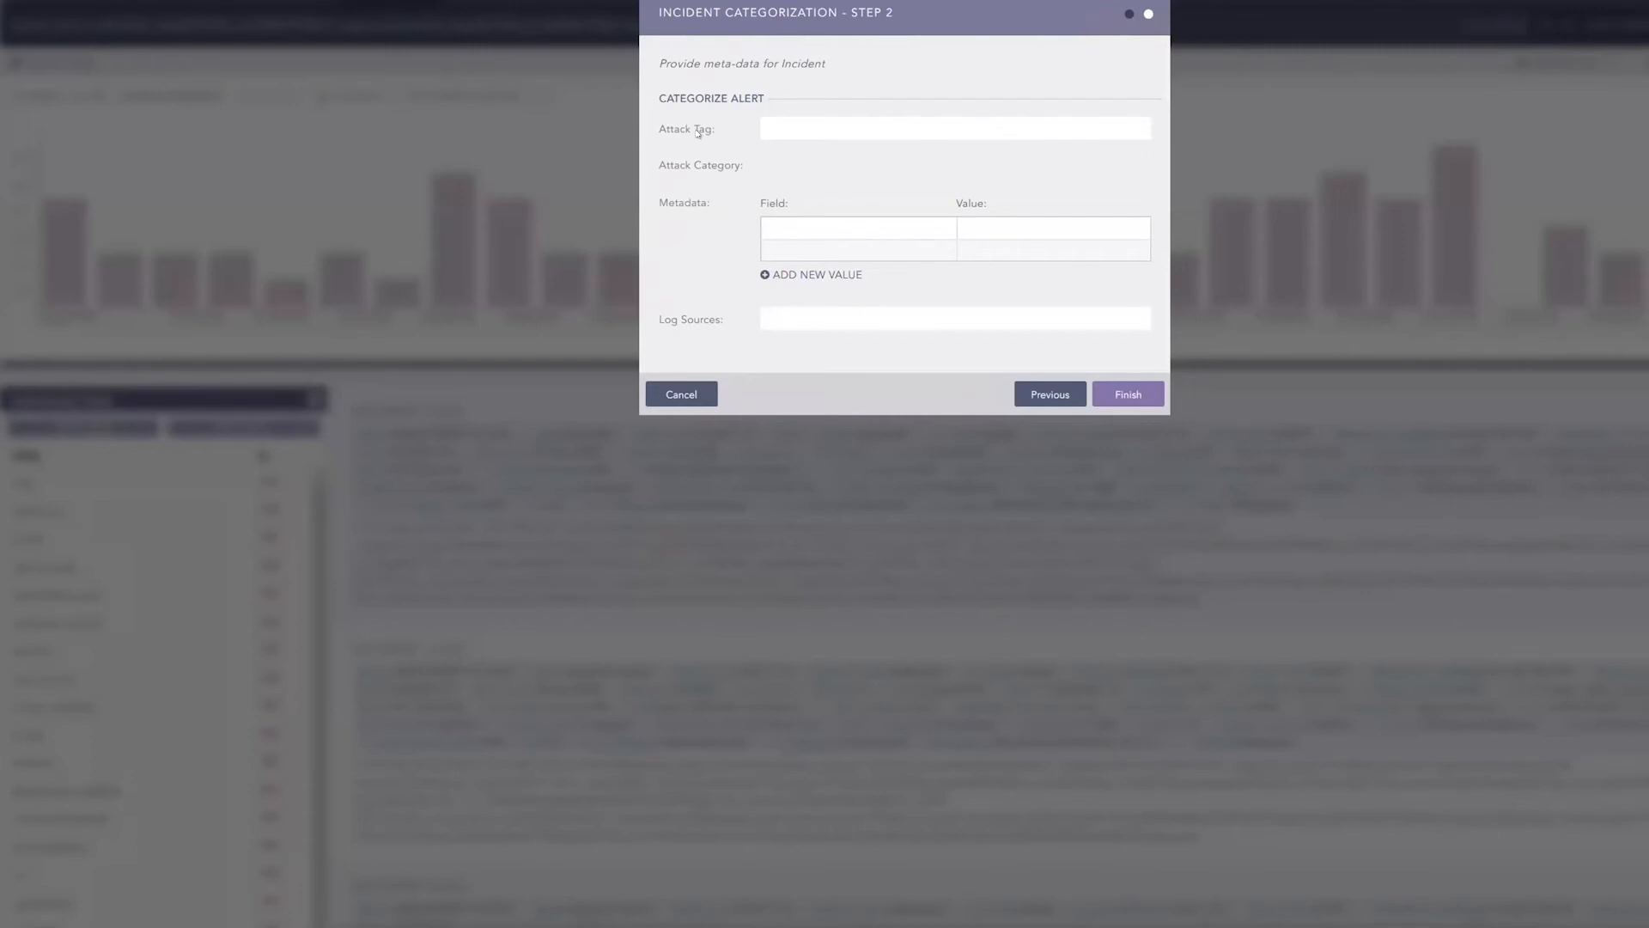
Categorize the incident with the attack tag T1518 - Software Discovery.
left_click(772, 122)
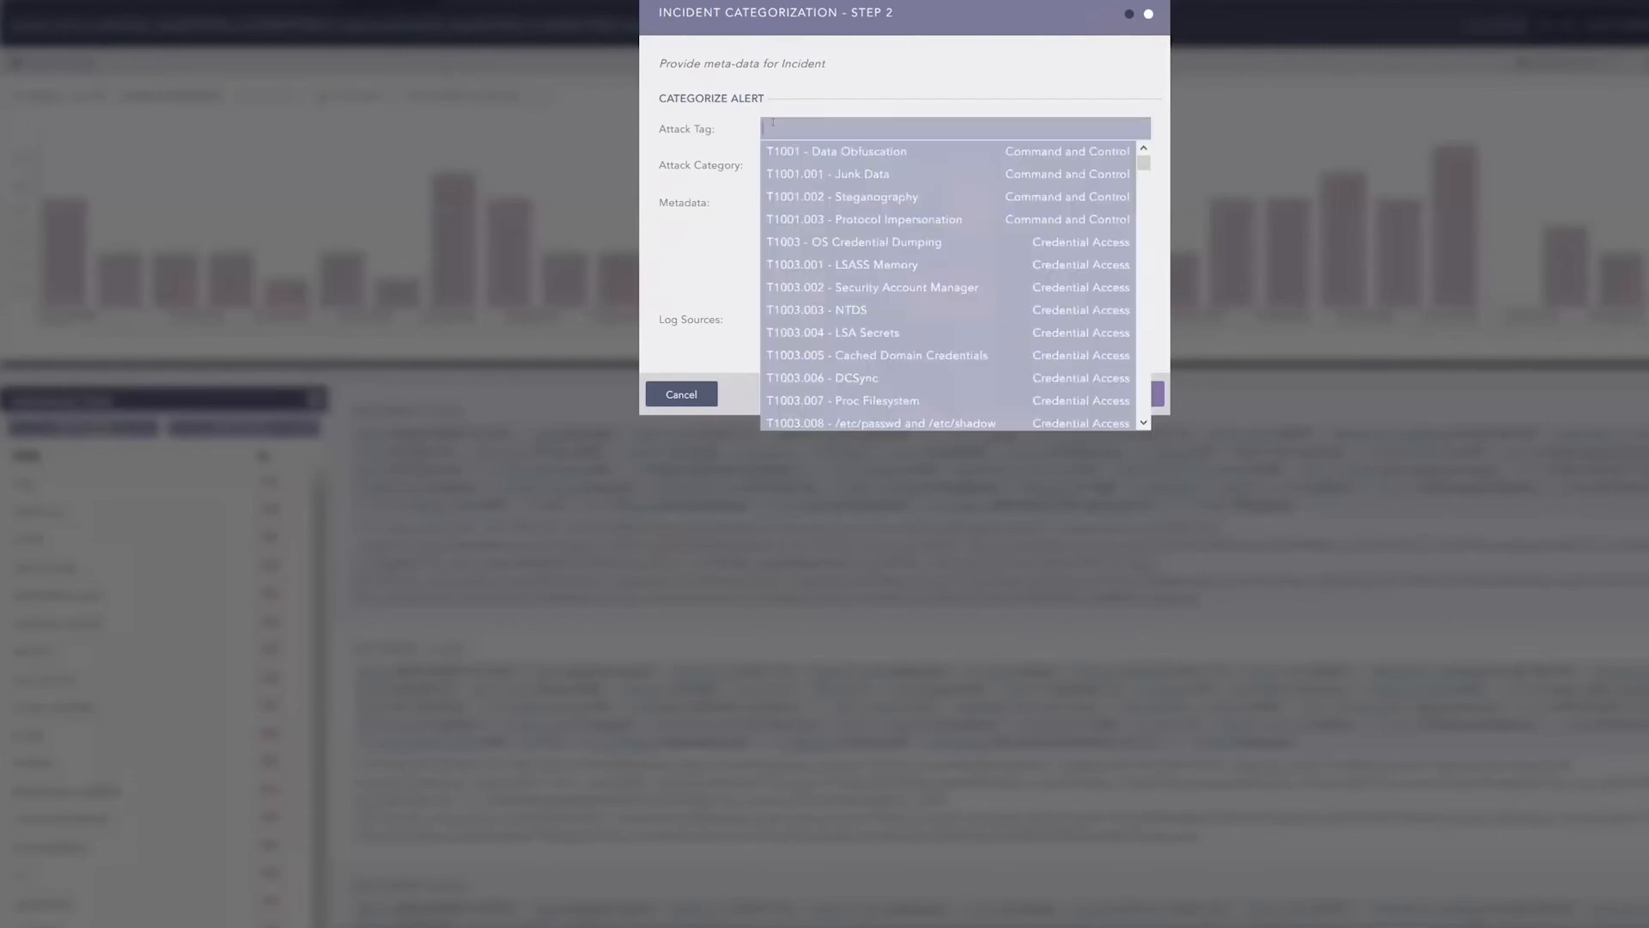
left_click_drag(1143, 162, 1128, 295)
left_click(892, 312)
left_click(717, 251)
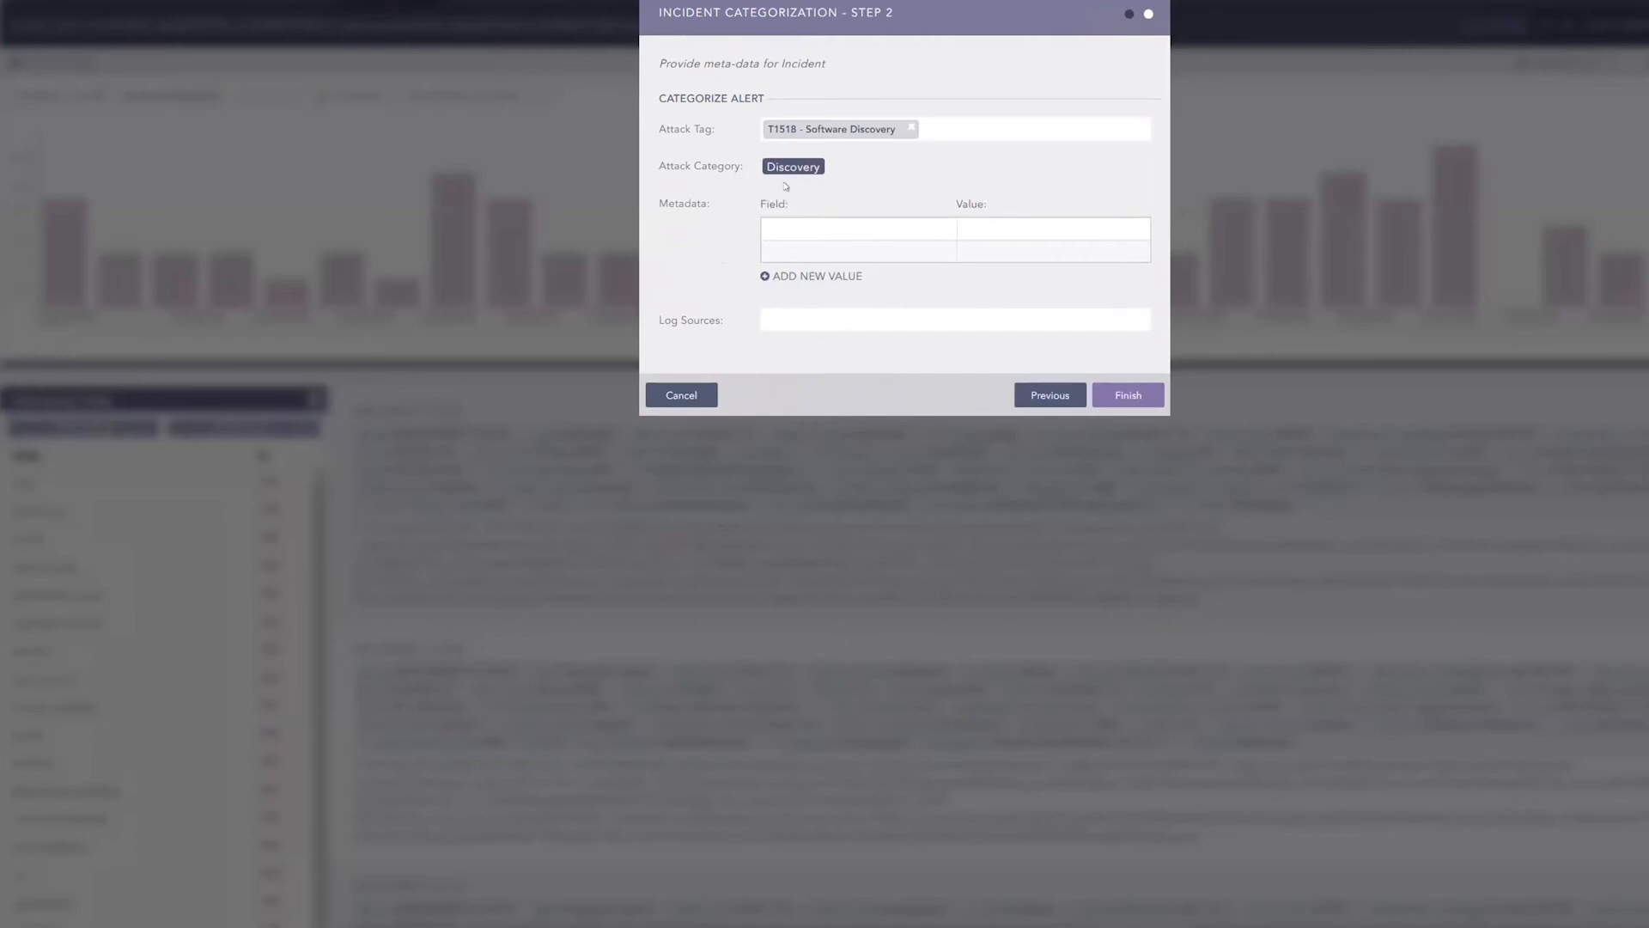
Enter the custom log source MyWindowsSystems for the incident.
left_click(800, 314)
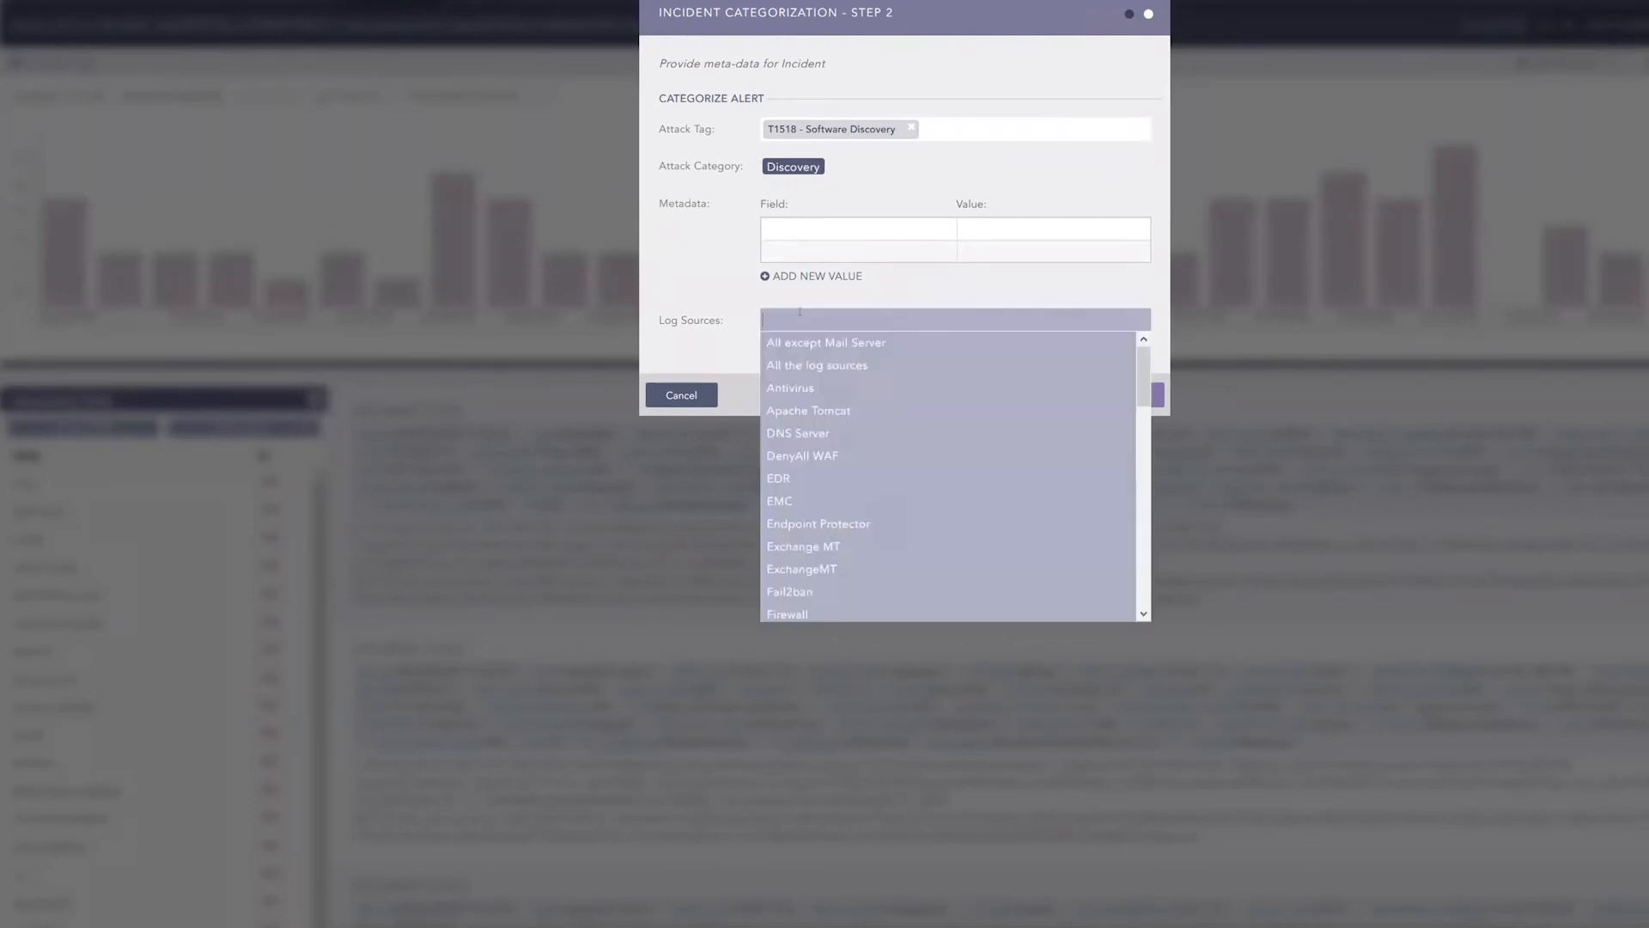
type("MyWindows")
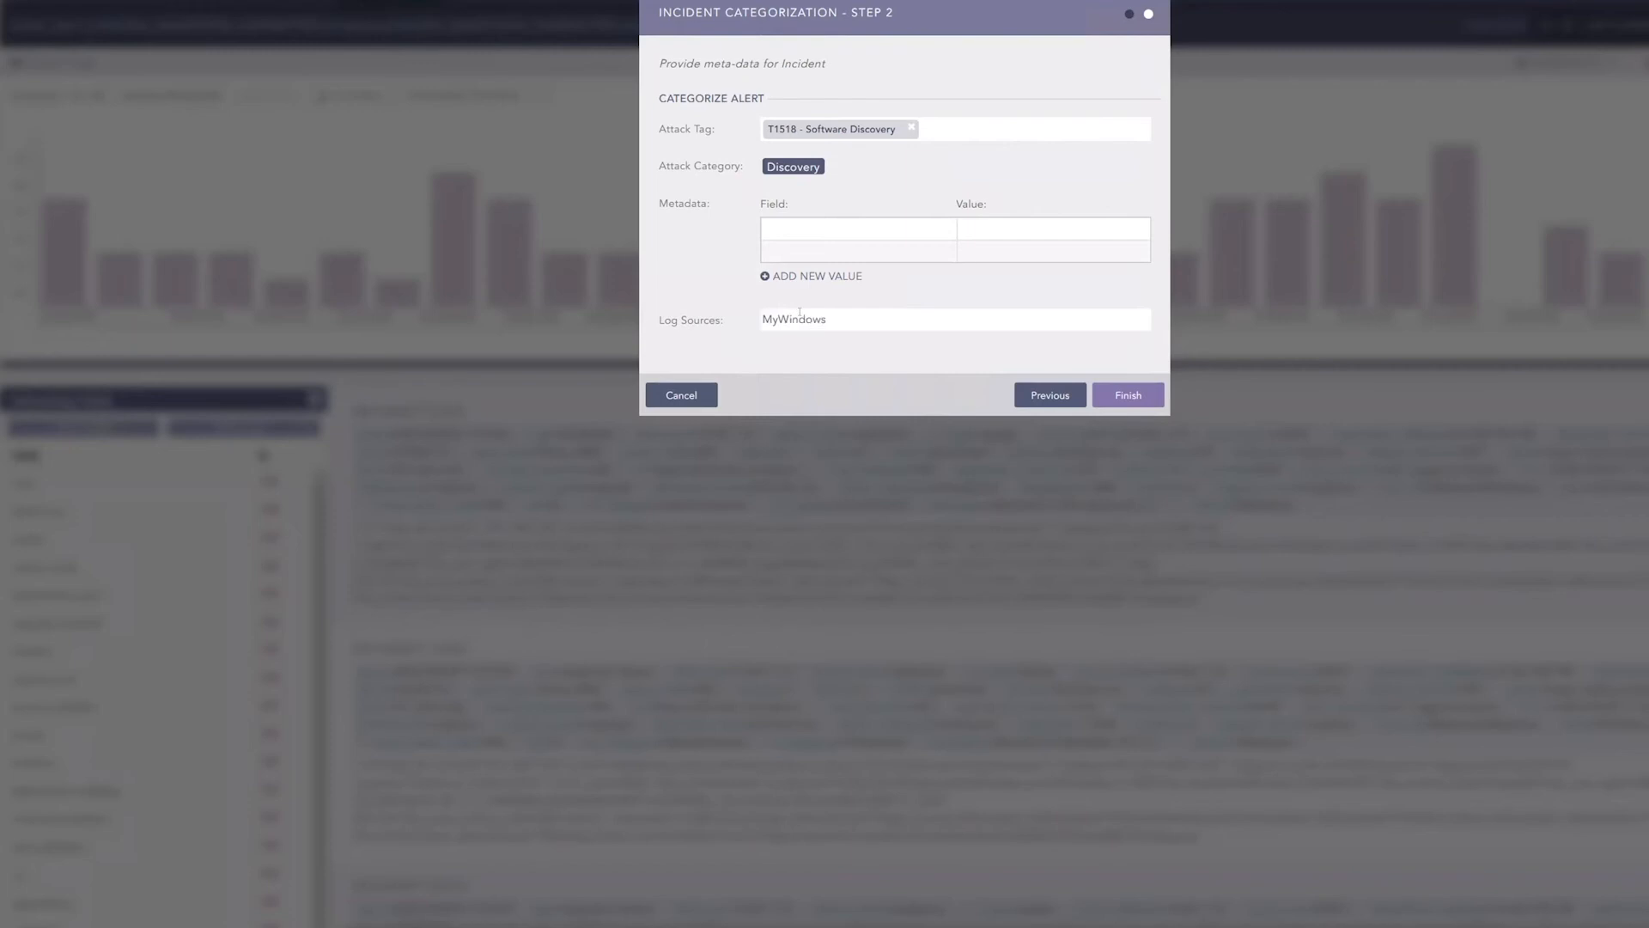
type("Systems")
Enter the metadata field "revision" with value 1 for the incident, and cancel the incident creation.
left_click(776, 224)
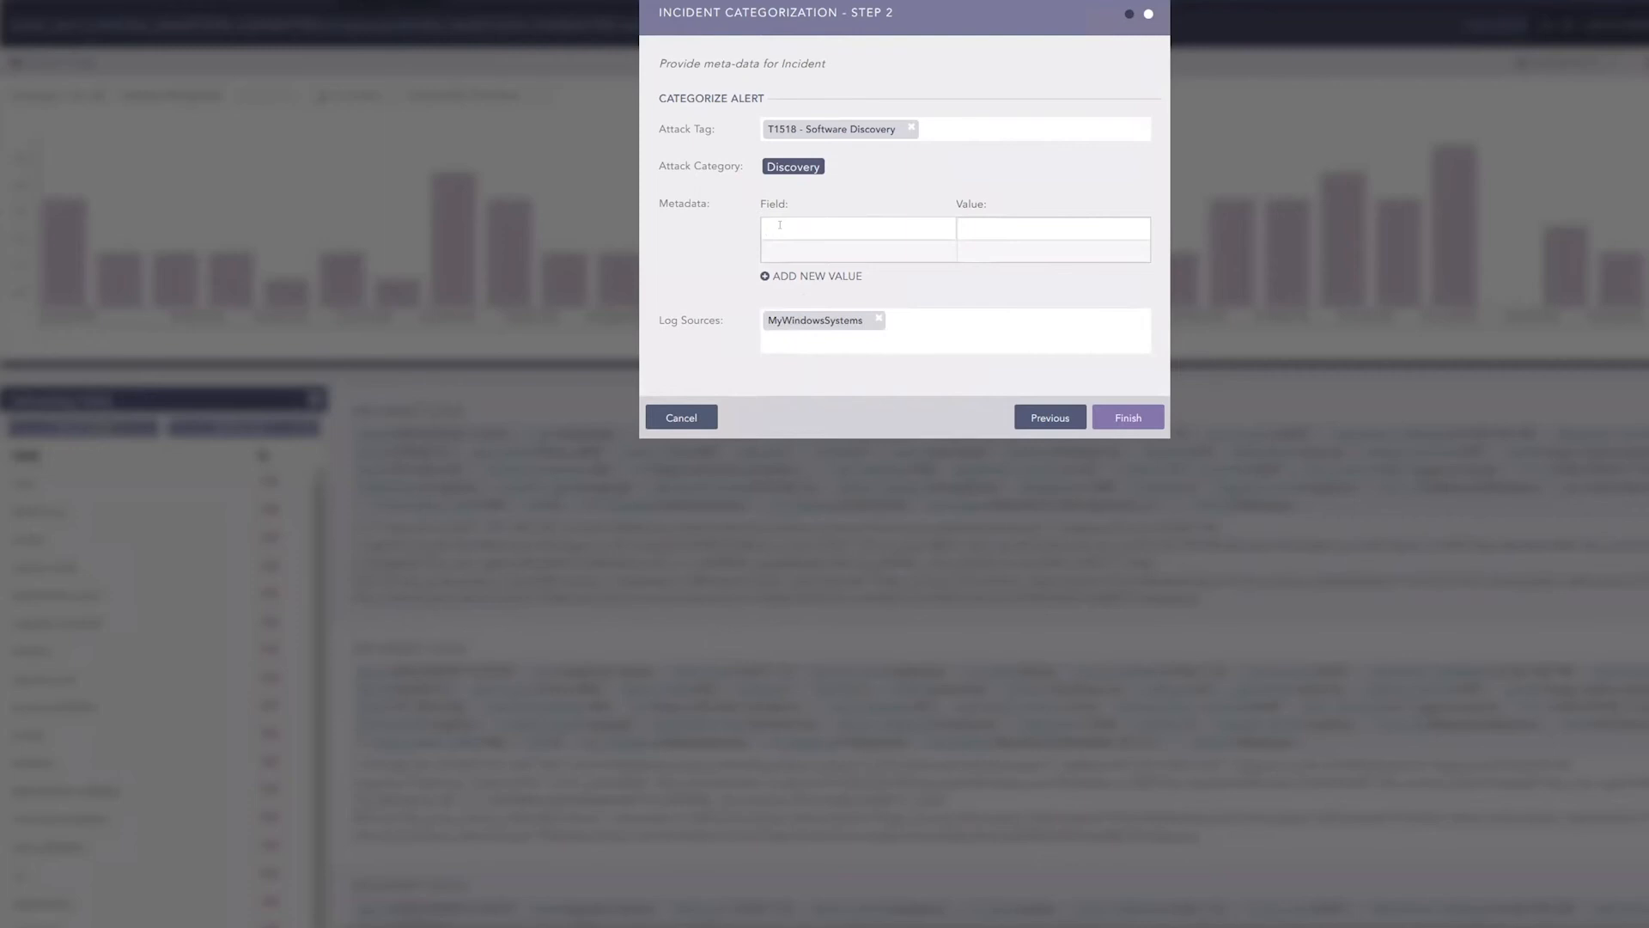
type("revision")
key("Tab")
type("1")
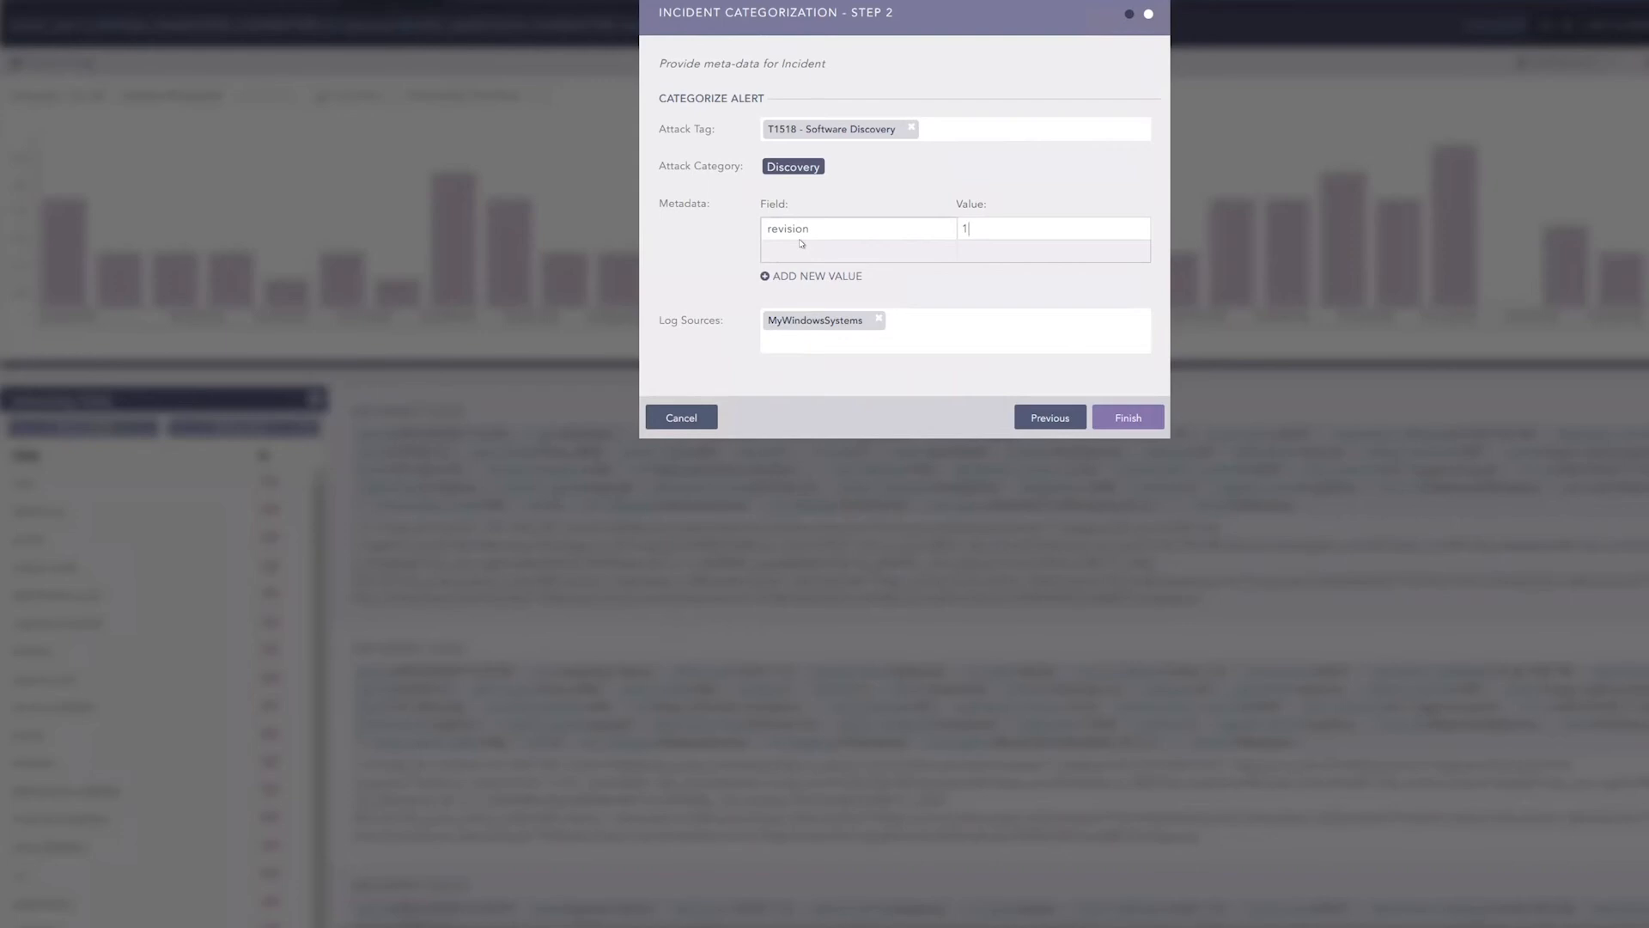
left_click(690, 417)
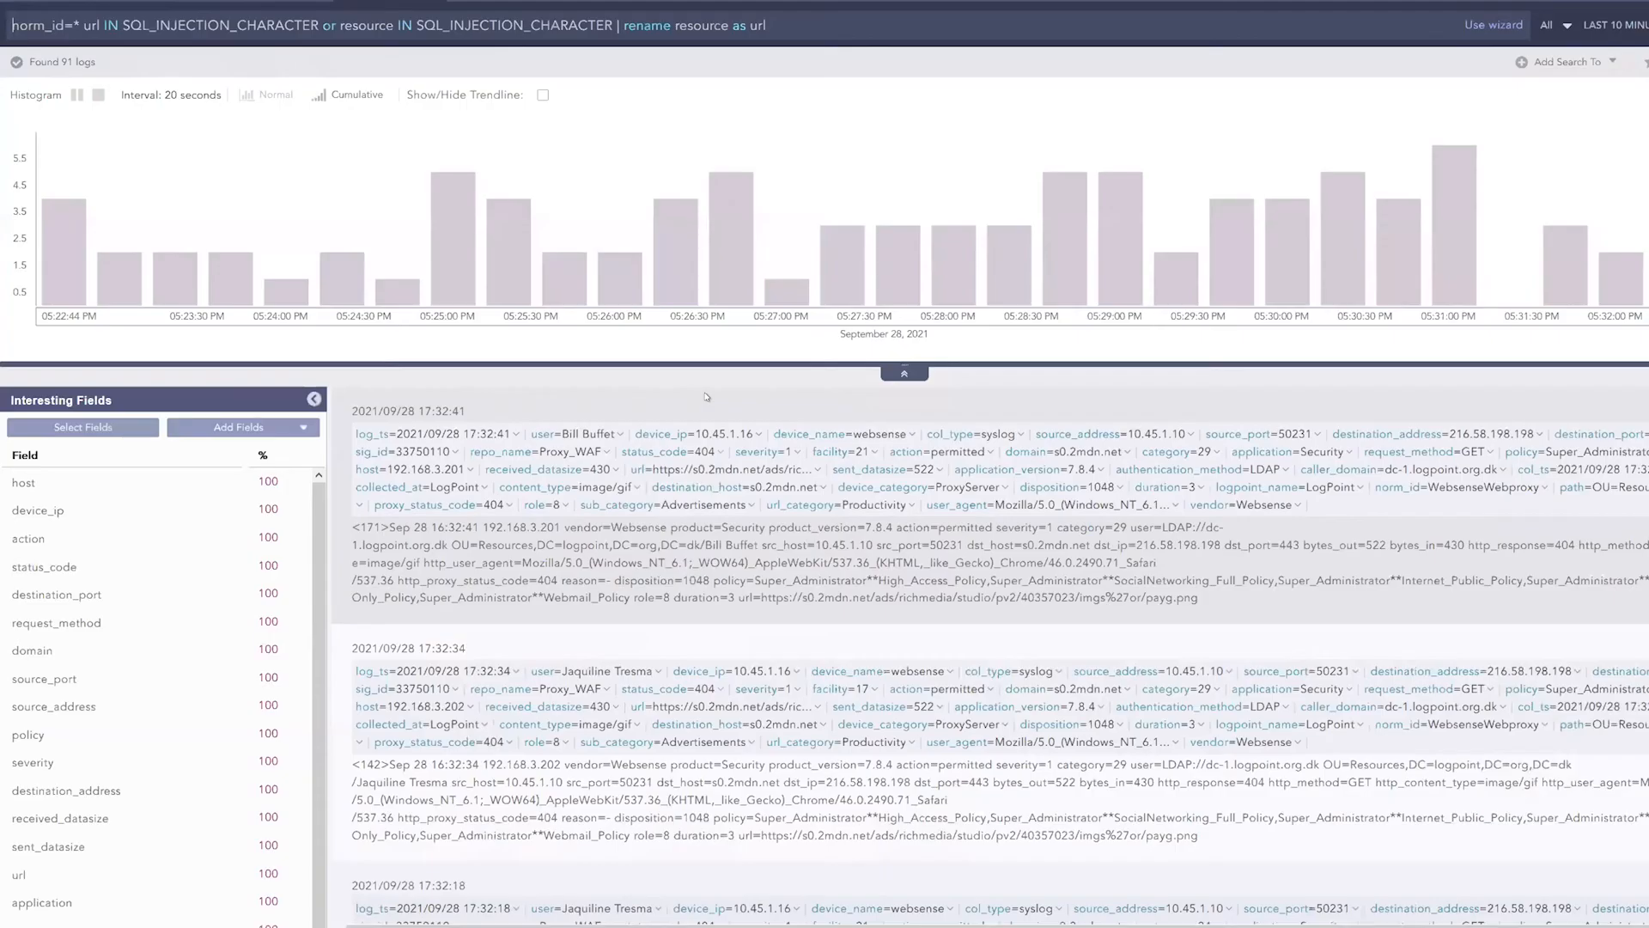